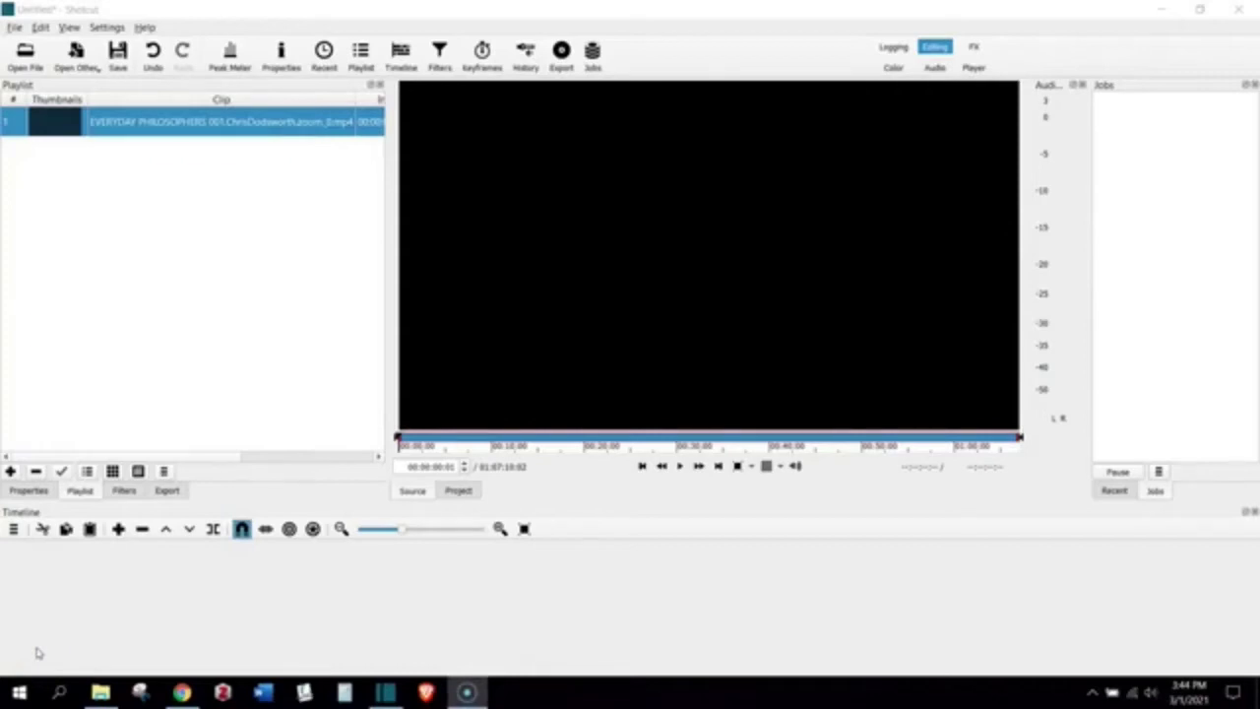
Drag the podcast recording from the playlist onto the empty timeline to create track V1
left_click(142, 128)
left_click_drag(143, 128, 304, 552)
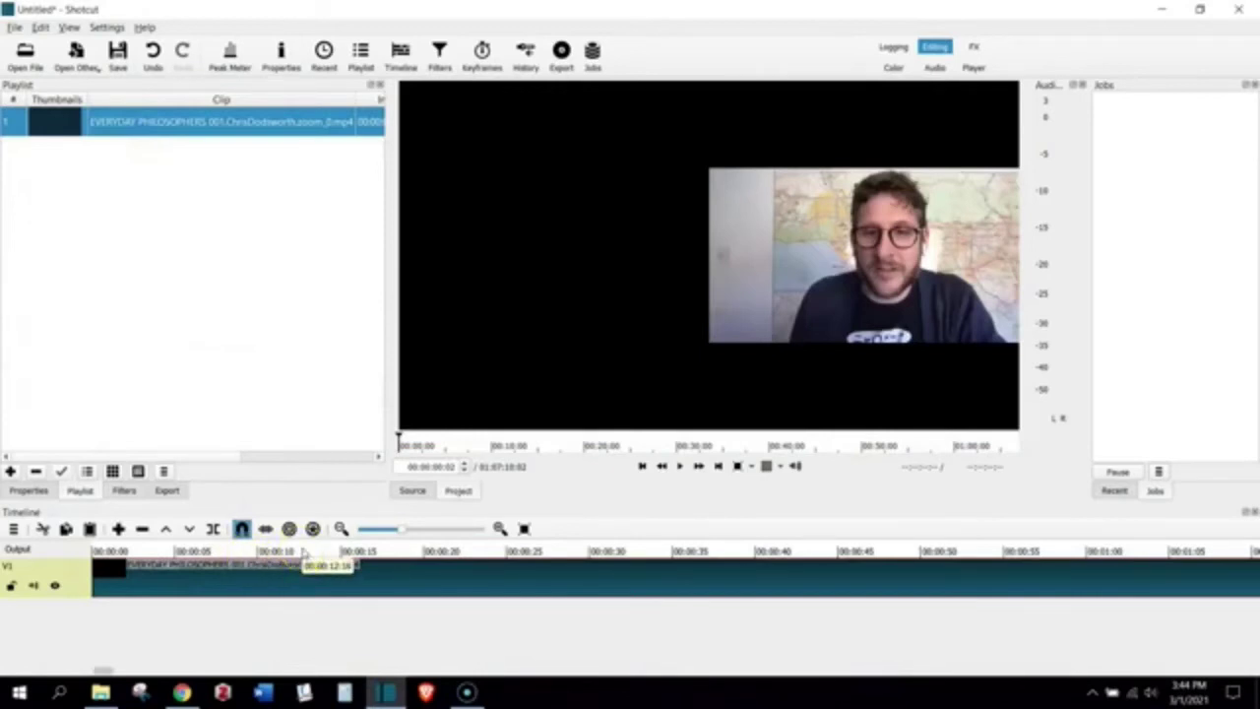
left_click_drag(303, 554, 302, 554)
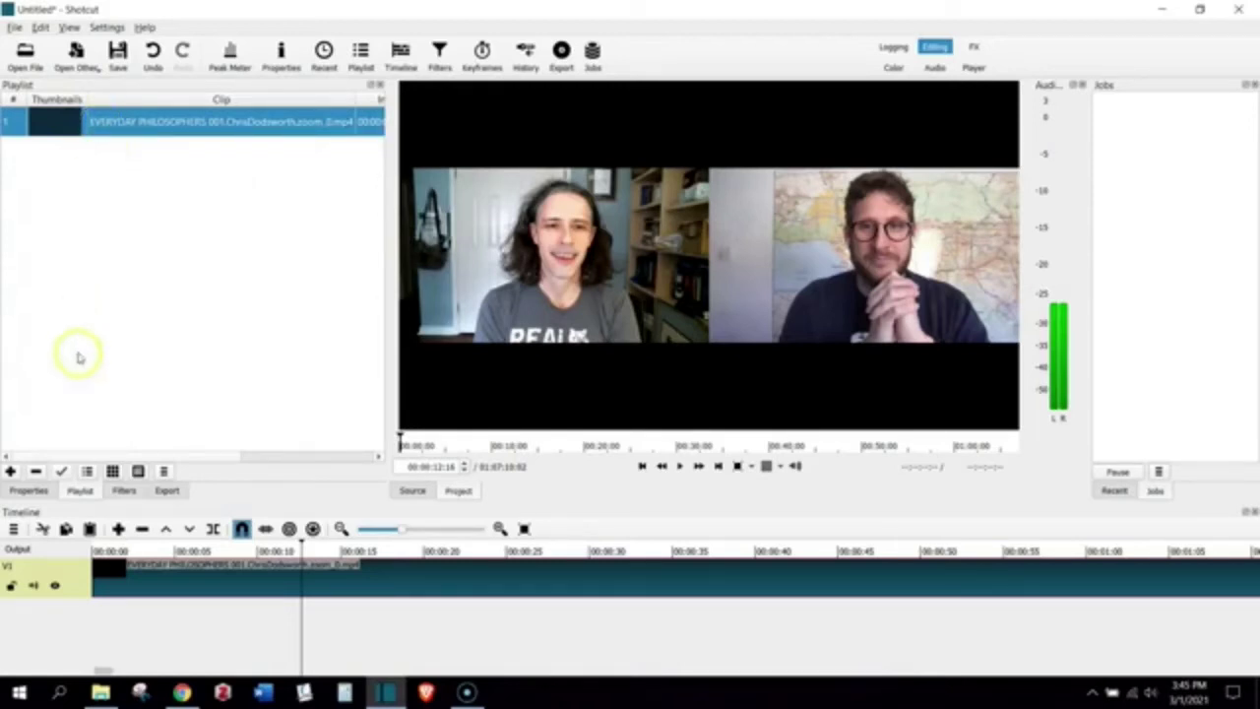
Add the podcast recording to the playlist again as a second entry and select it
left_click(11, 471)
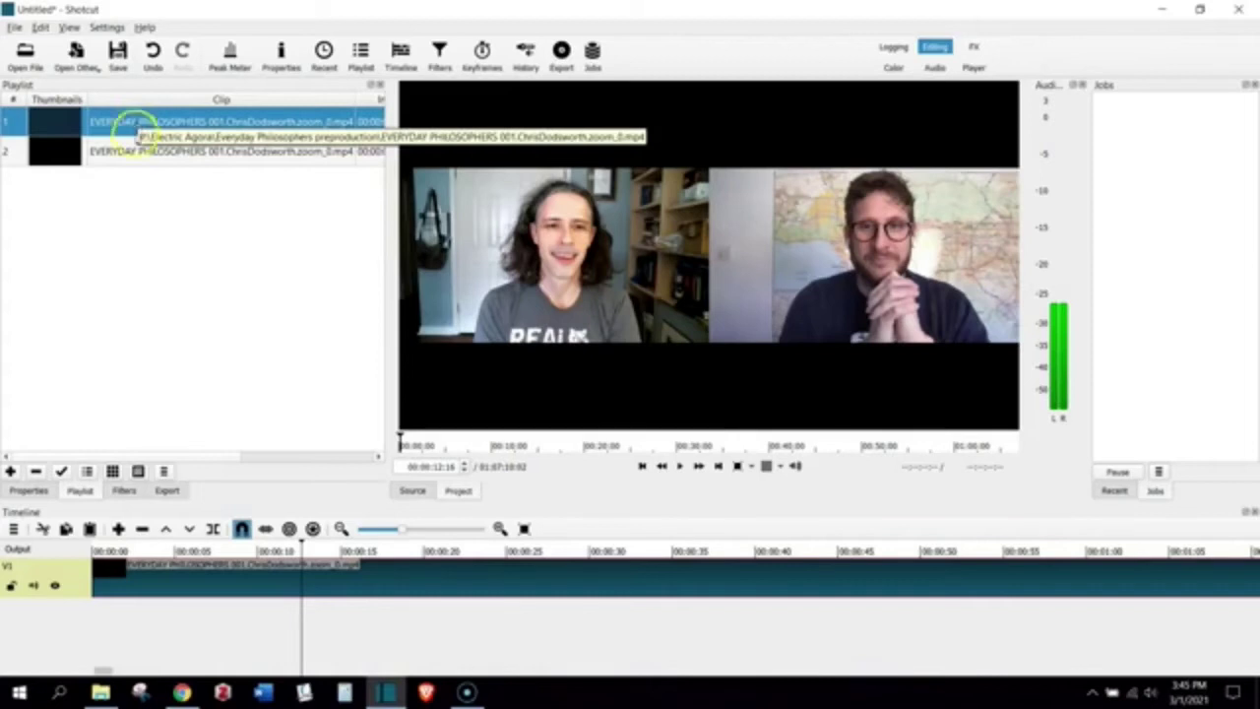
left_click(134, 151)
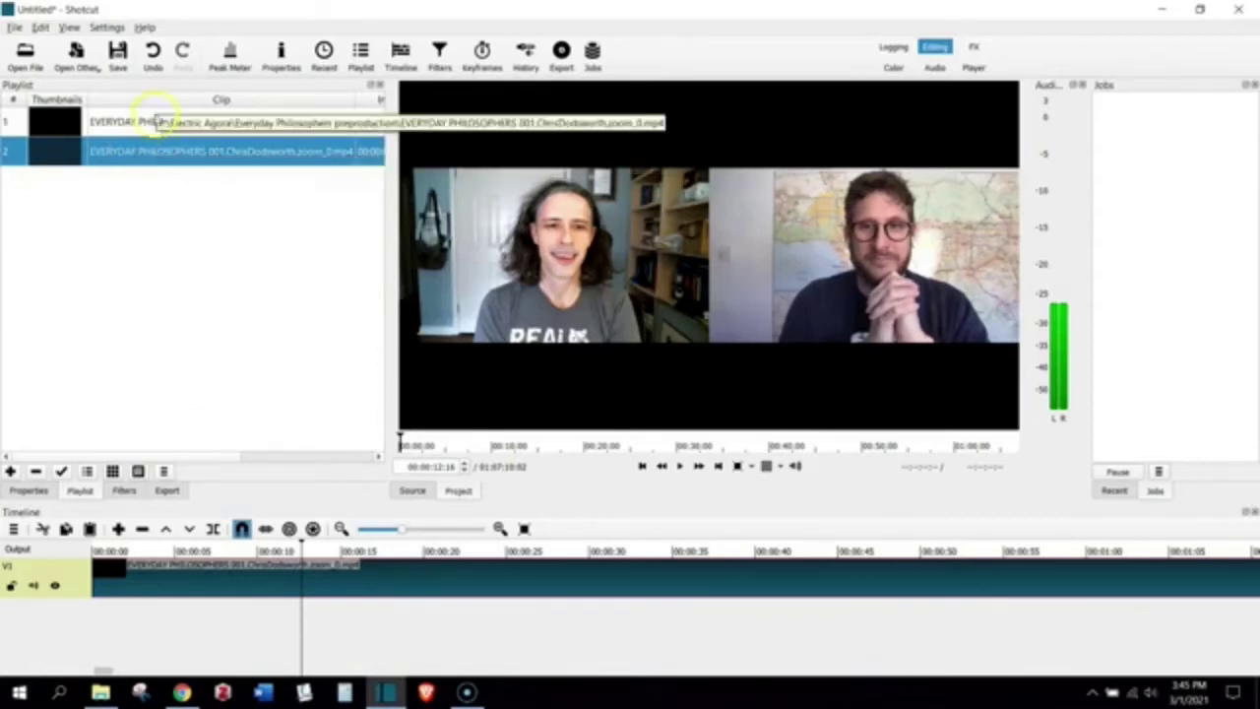
left_click(253, 582)
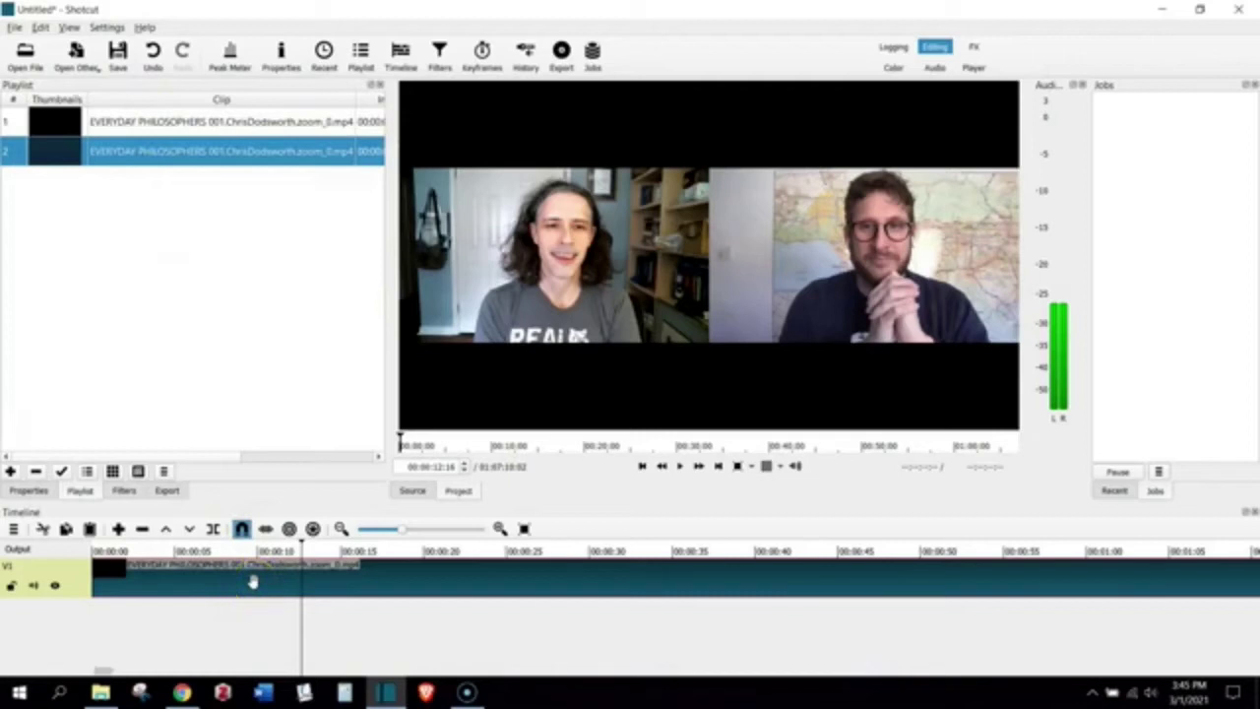
Add a video track V2 and move the existing podcast clip up from V1 to V2
left_click(12, 528)
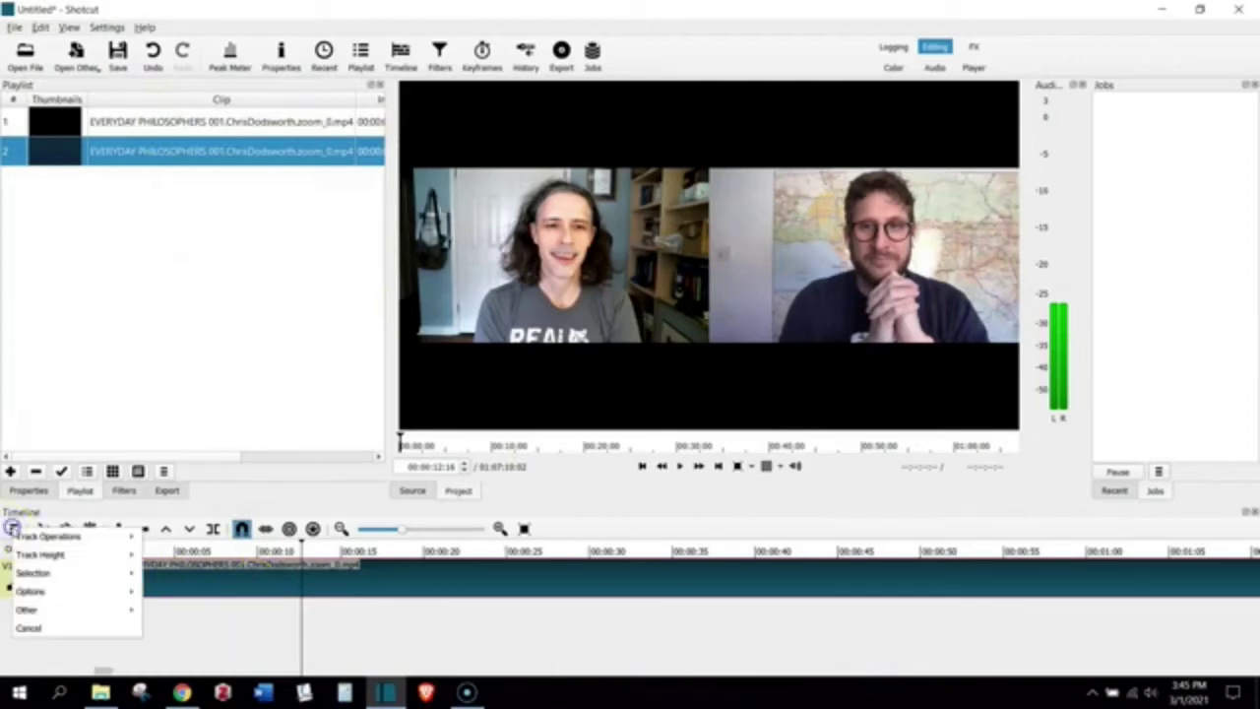
left_click(131, 537)
left_click(192, 554)
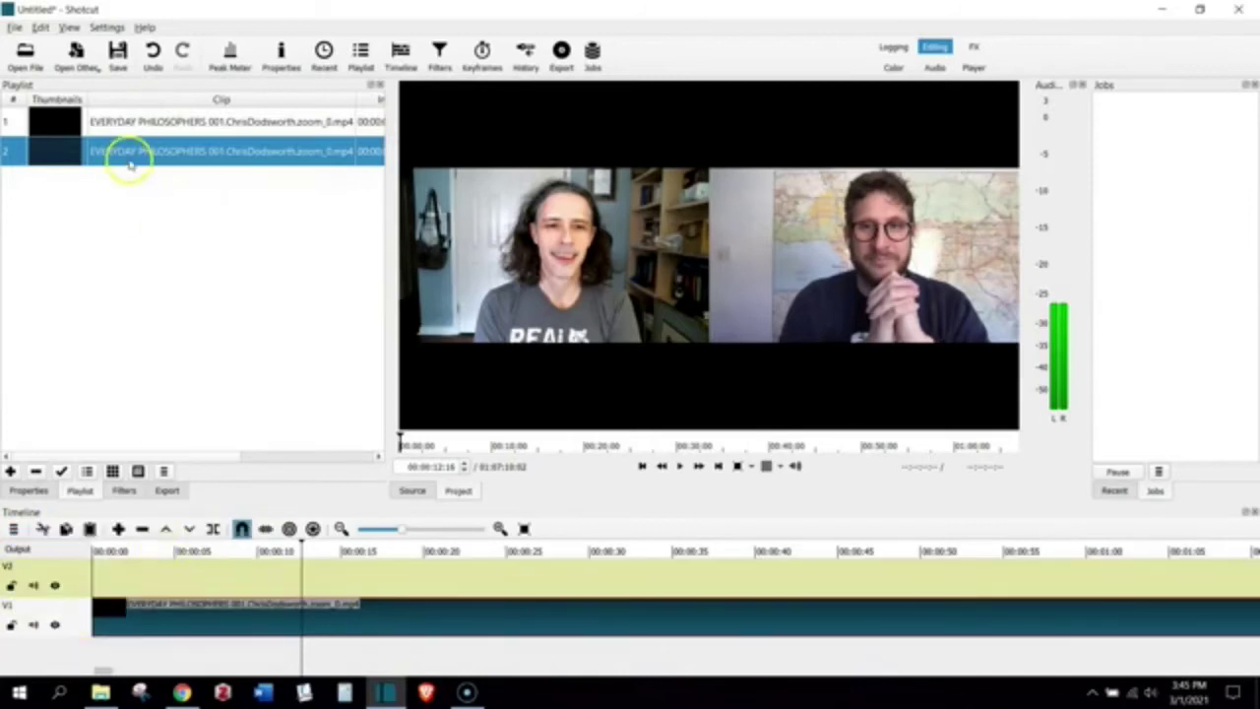
mouse_move(127, 165)
left_mouse_down()
mouse_move(188, 402)
mouse_move(131, 160)
left_mouse_up()
left_click(242, 624)
left_click_drag(243, 624, 242, 581)
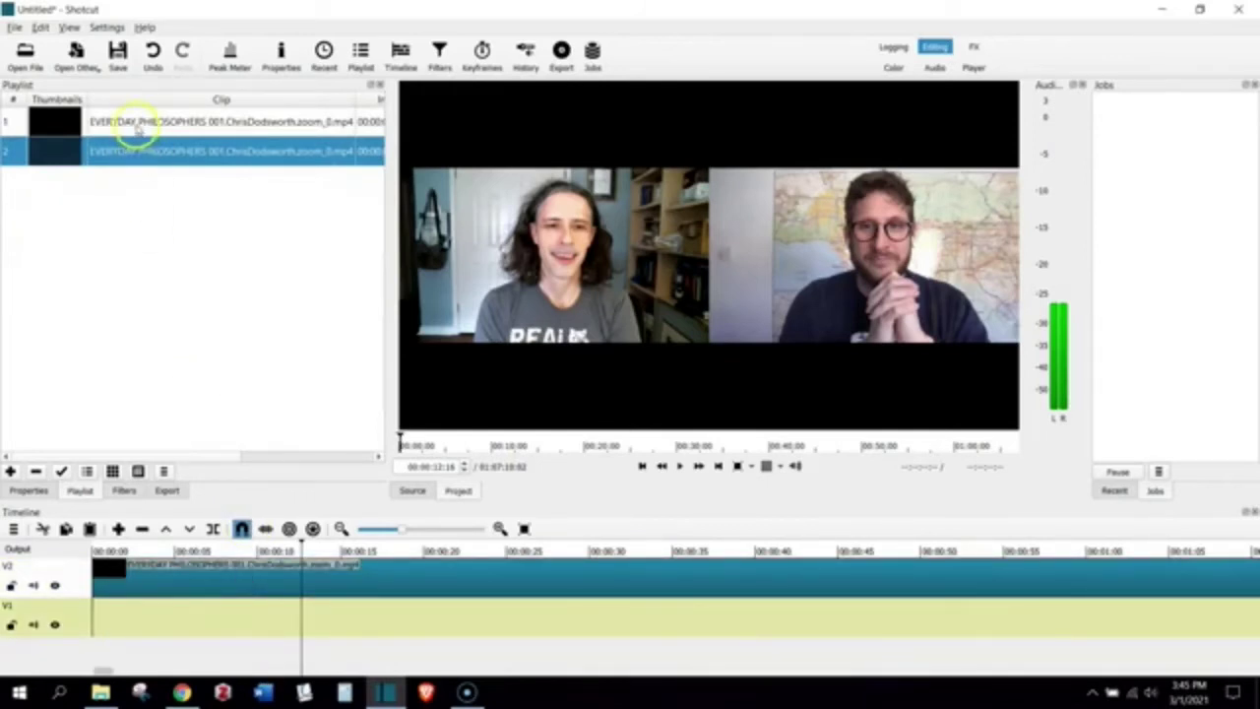
Place the second playlist copy of the podcast recording onto track V1
left_click(136, 122)
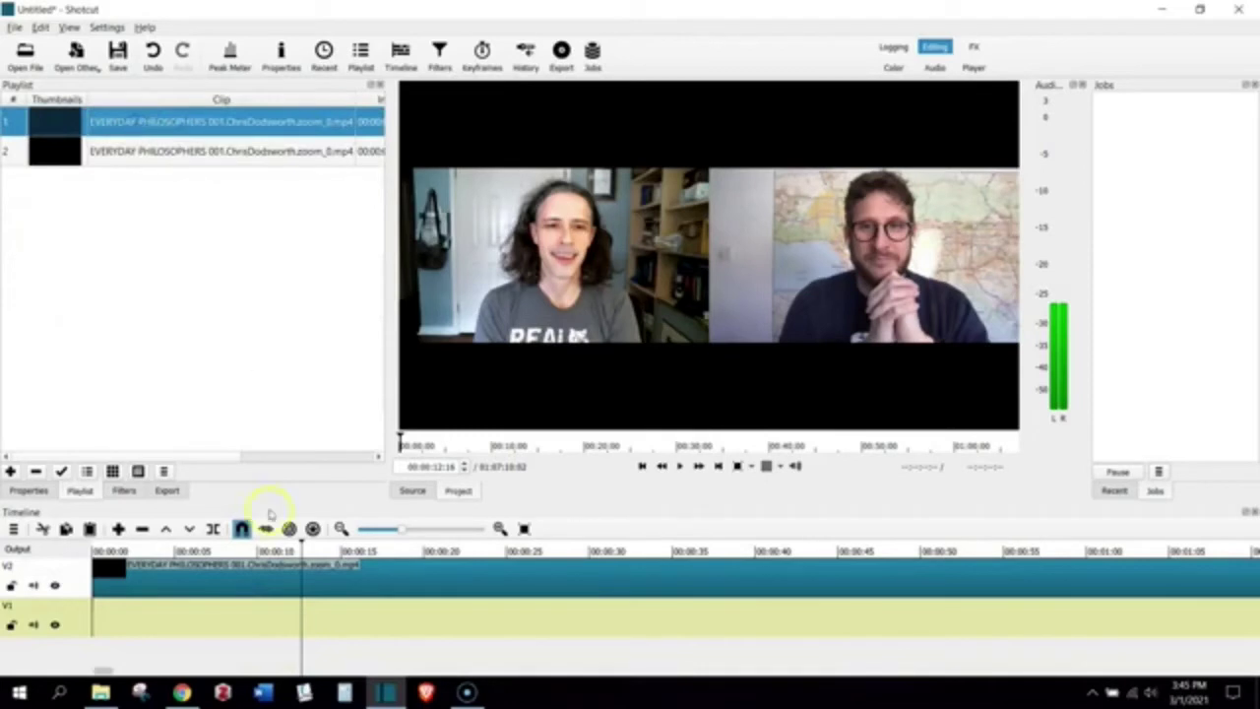
left_click(261, 576)
left_click_drag(143, 158, 146, 624)
left_click(77, 624)
Mute track V1's audio and hide its video
left_click(161, 577)
left_click(135, 590)
left_click(36, 625)
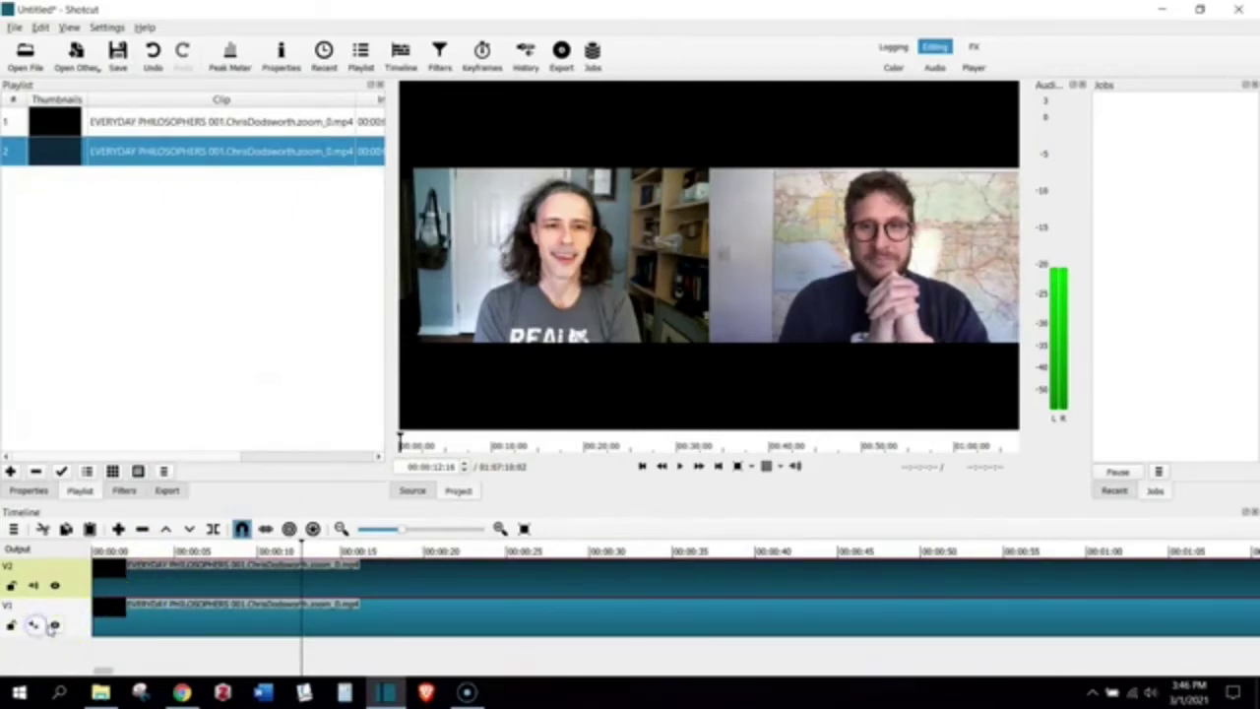
left_click(55, 625)
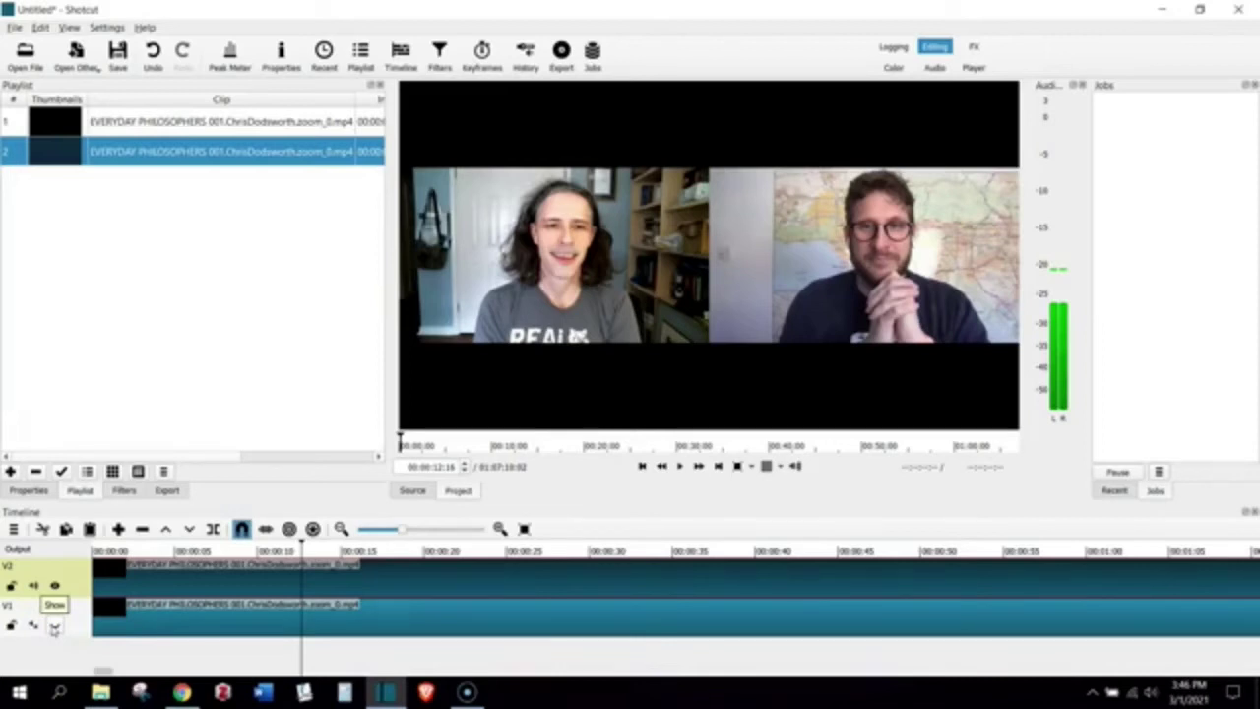
left_click(141, 574)
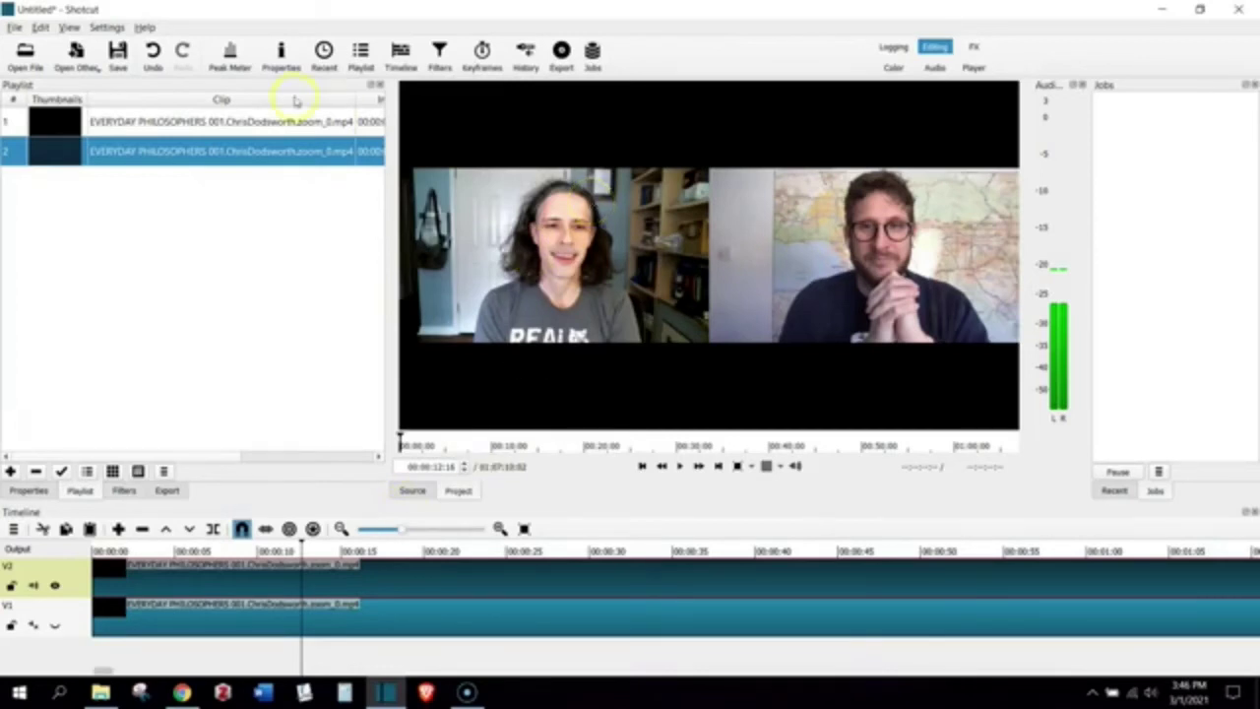
left_click(231, 122)
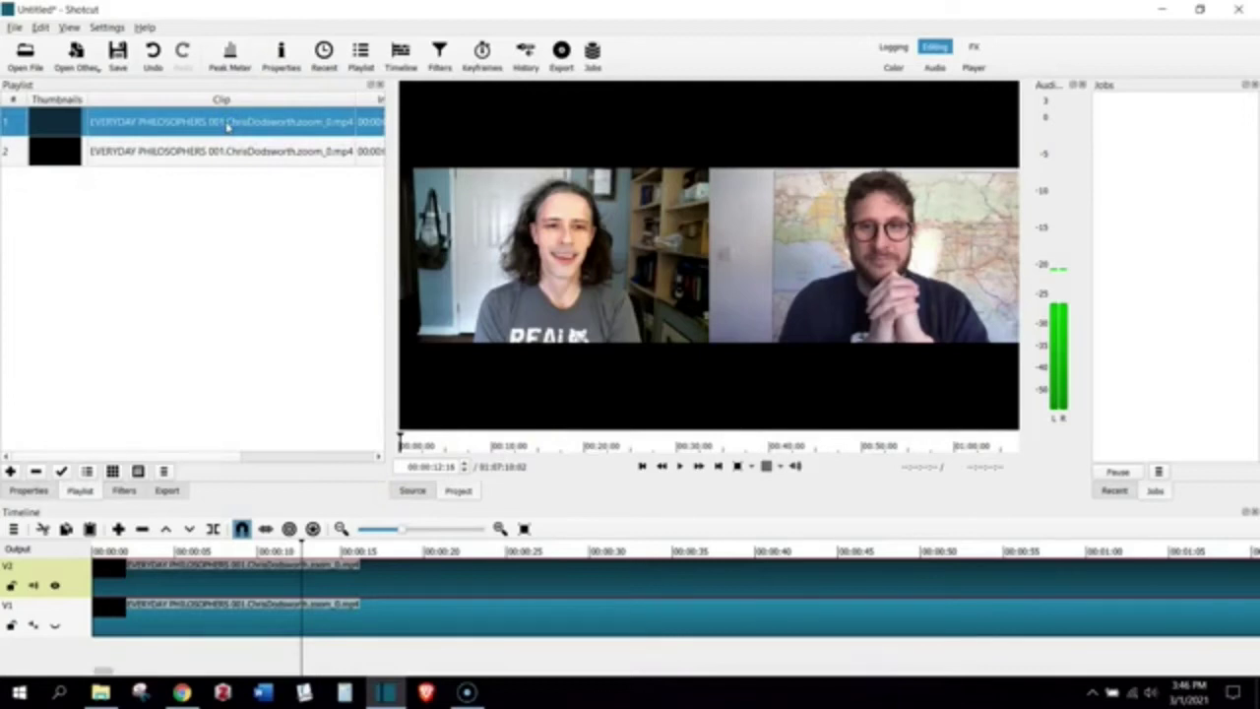
Attach a Crop: Source filter from the Favorite list to the V2 podcast clip
left_click(122, 489)
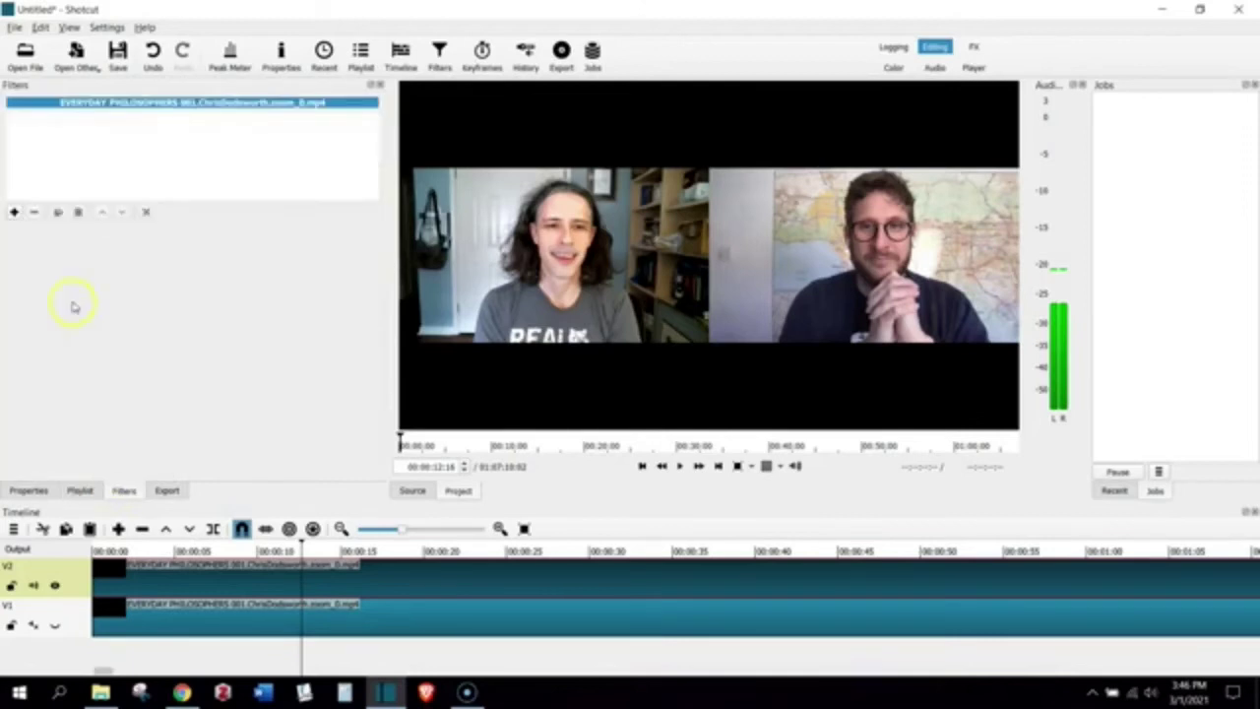
left_click(15, 213)
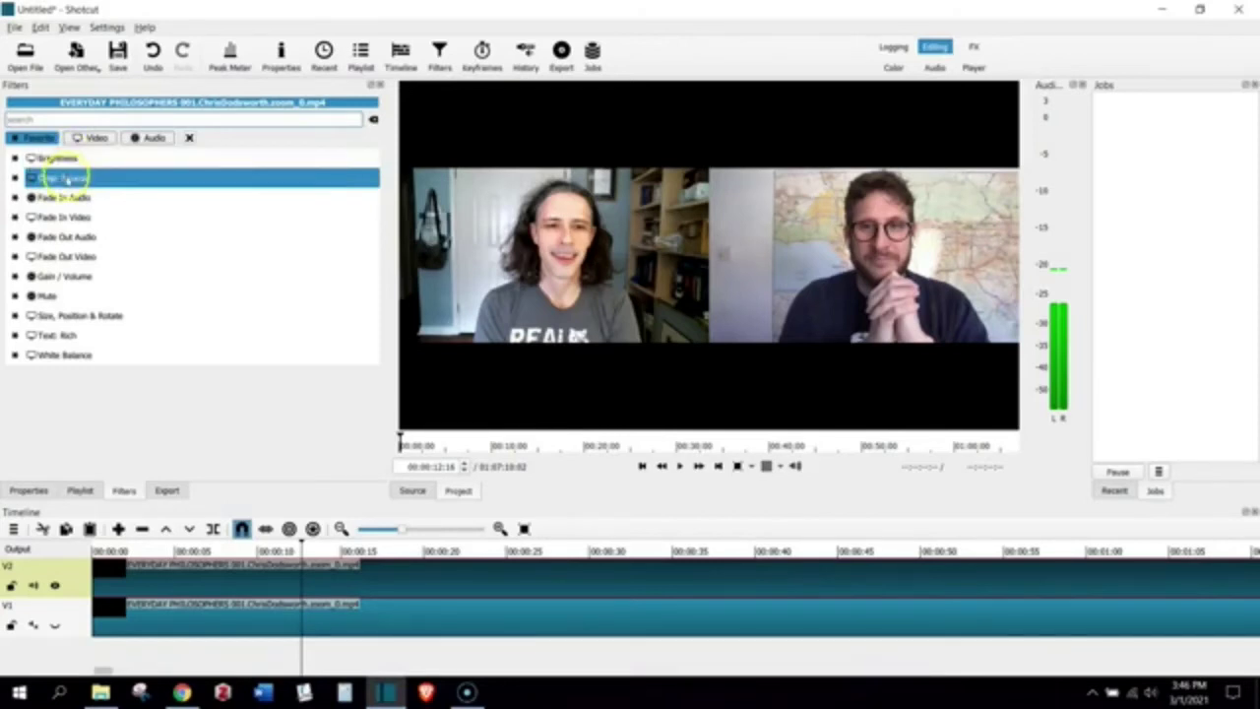
left_click(88, 138)
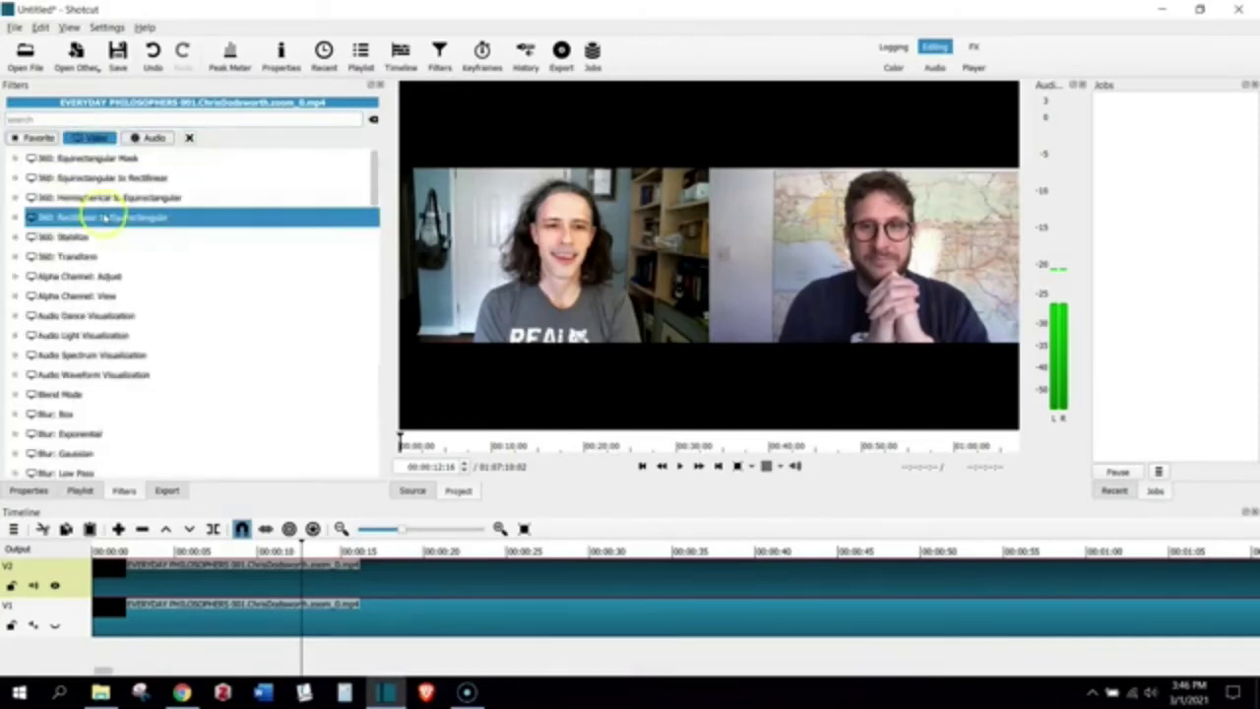
scroll(103, 216, "down", 3)
scroll(104, 216, "down", 4)
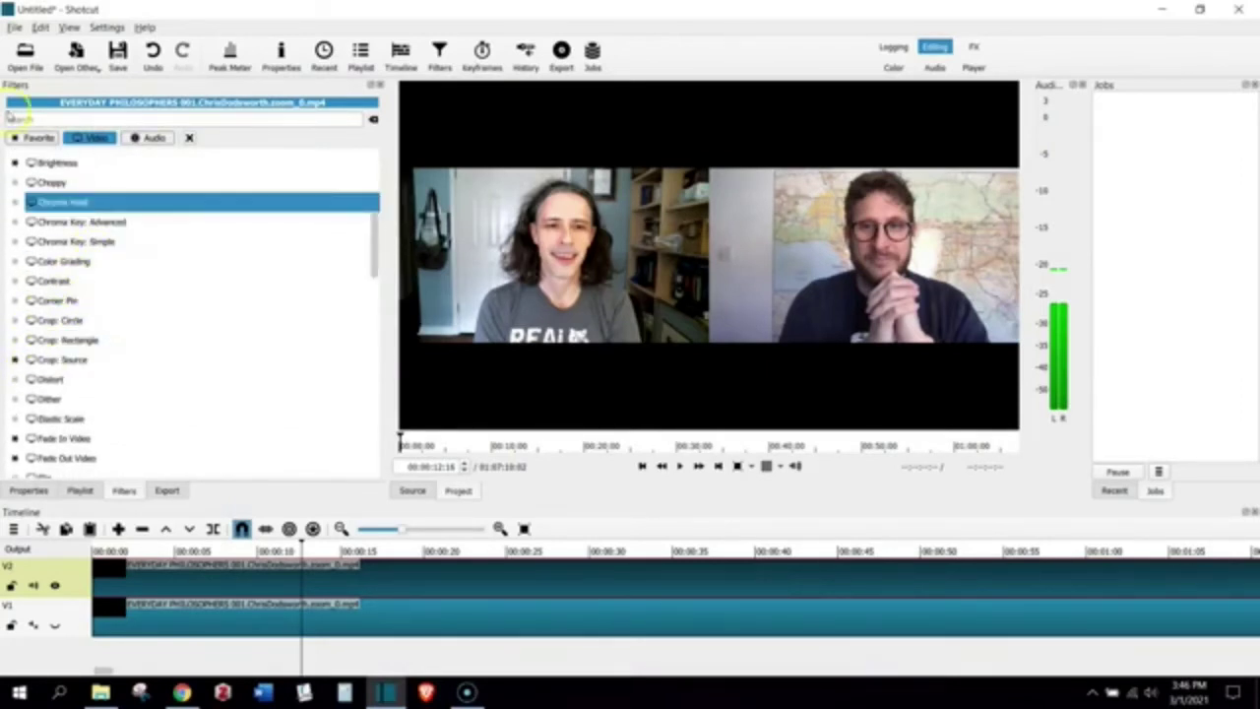
left_click(36, 137)
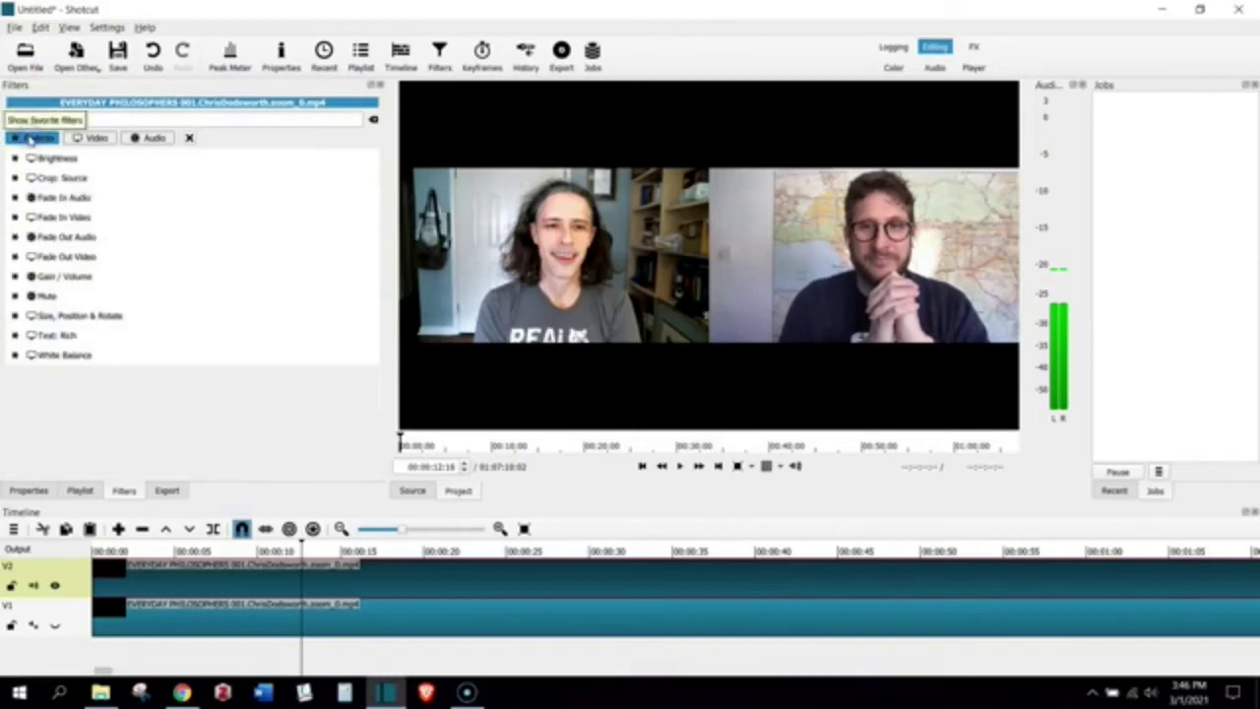
left_click(47, 180)
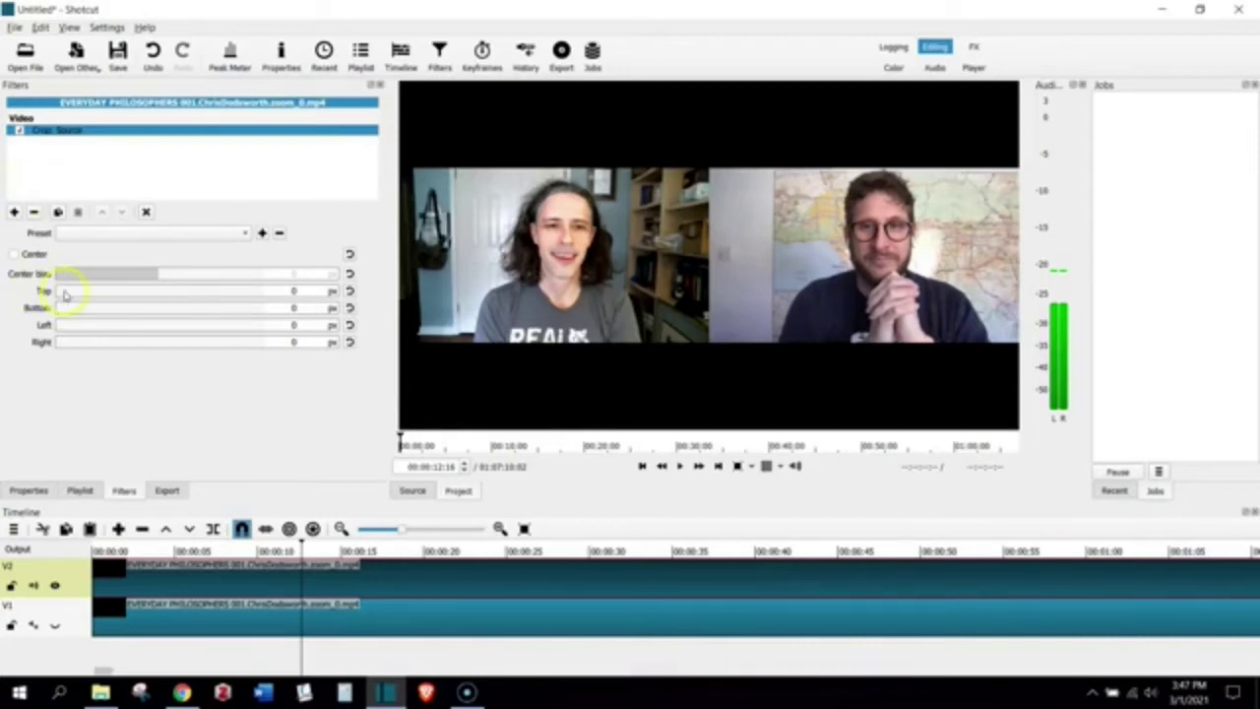
Crop the V2 clip 184 px top and bottom, 782 px left and 72 px right
left_click_drag(63, 292, 65, 342)
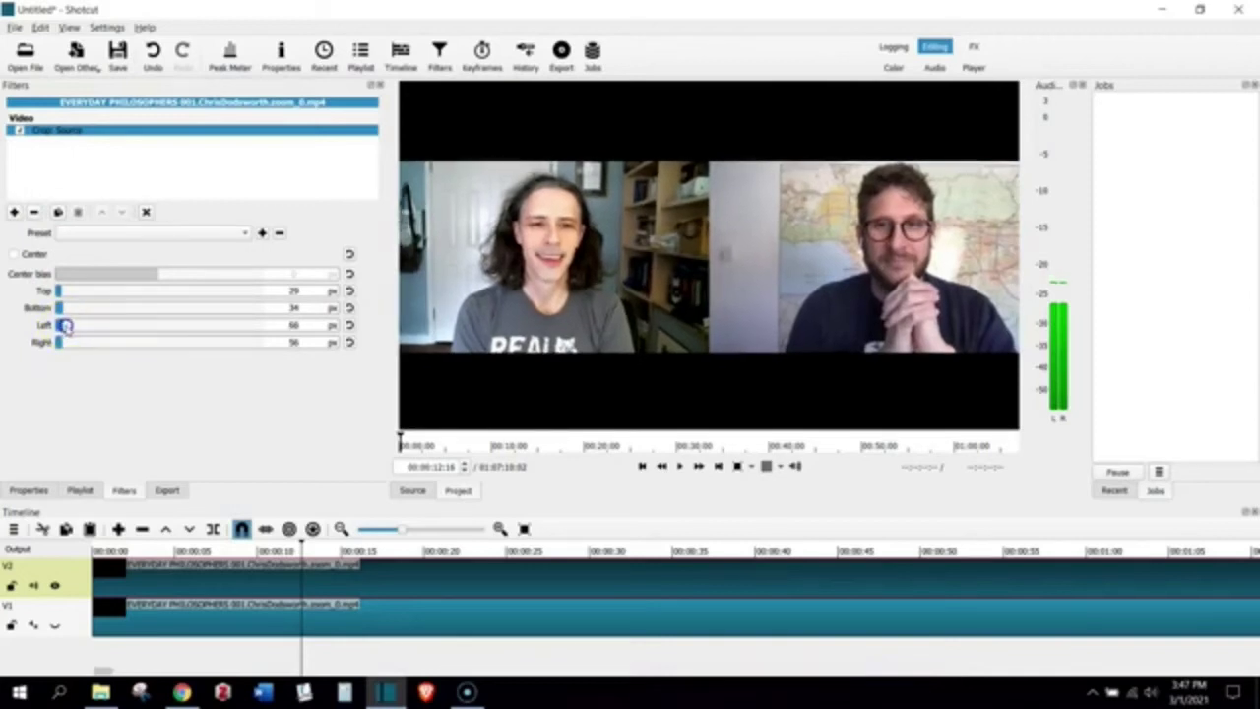
left_click_drag(61, 326, 184, 364)
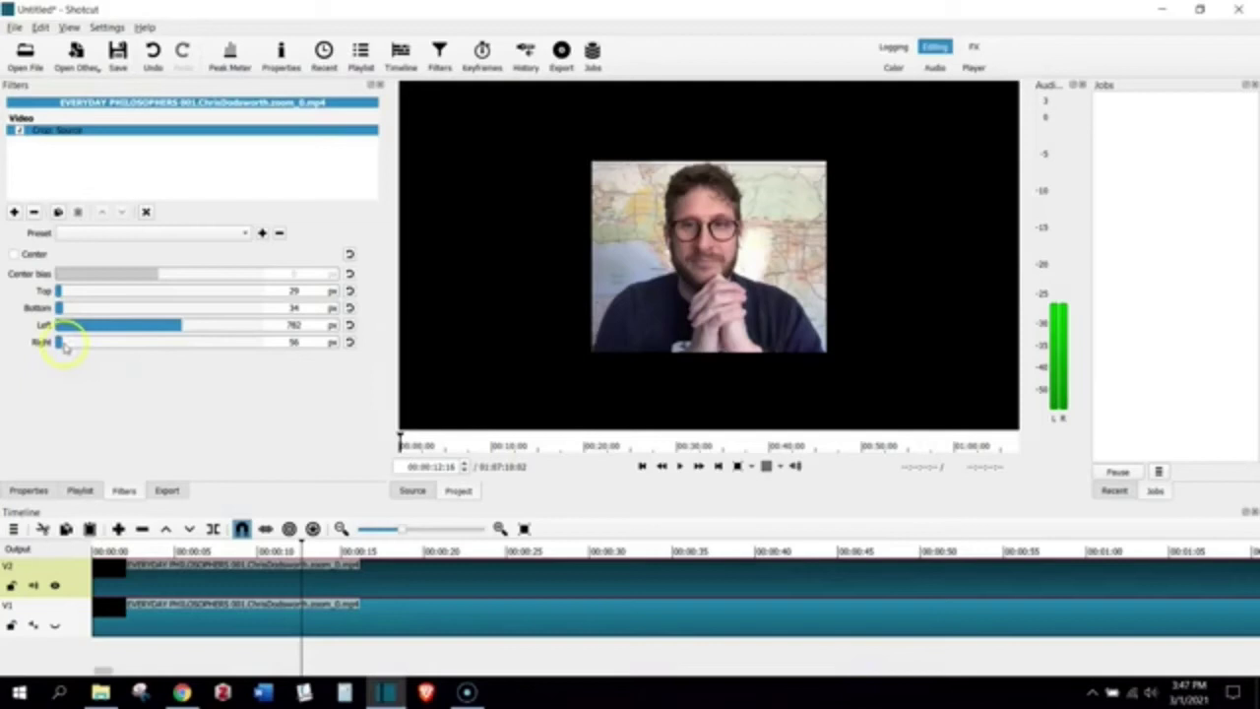
mouse_move(61, 343)
left_mouse_down()
mouse_move(75, 345)
mouse_move(65, 347)
left_mouse_up()
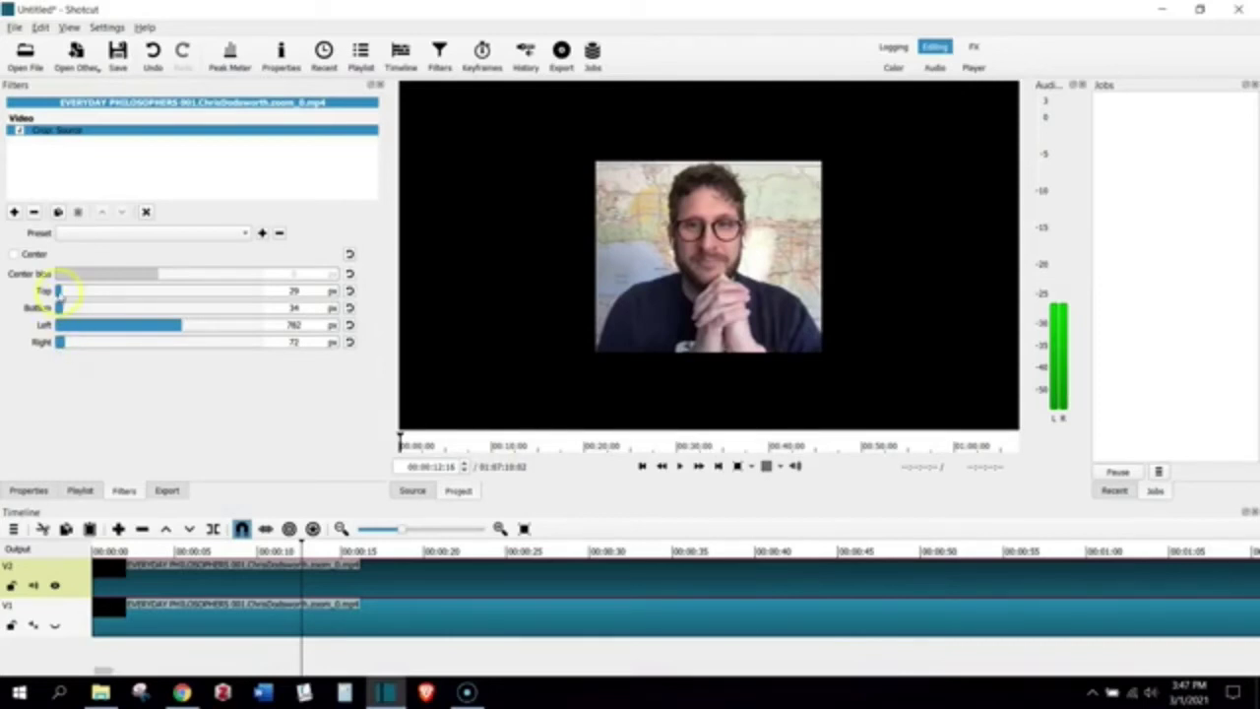
left_click_drag(58, 291, 109, 325)
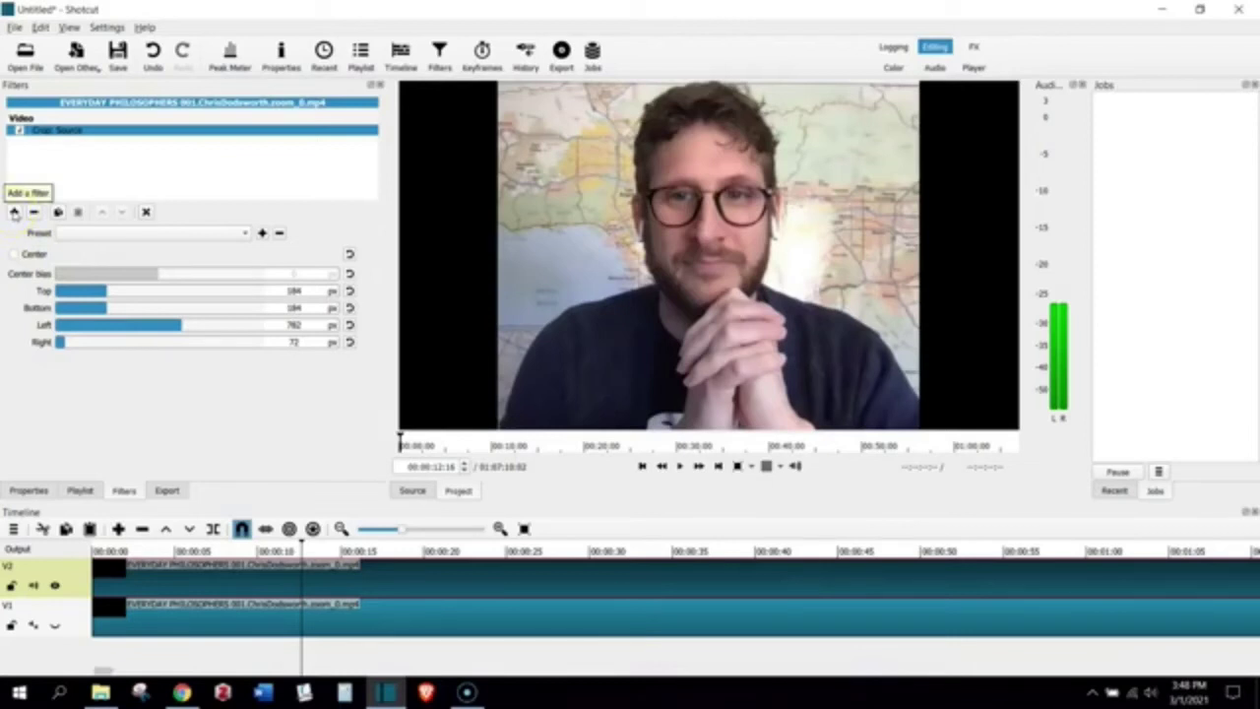
Add a Size, Position & Rotate filter set to Fill with horizontal fit Left
left_click(15, 212)
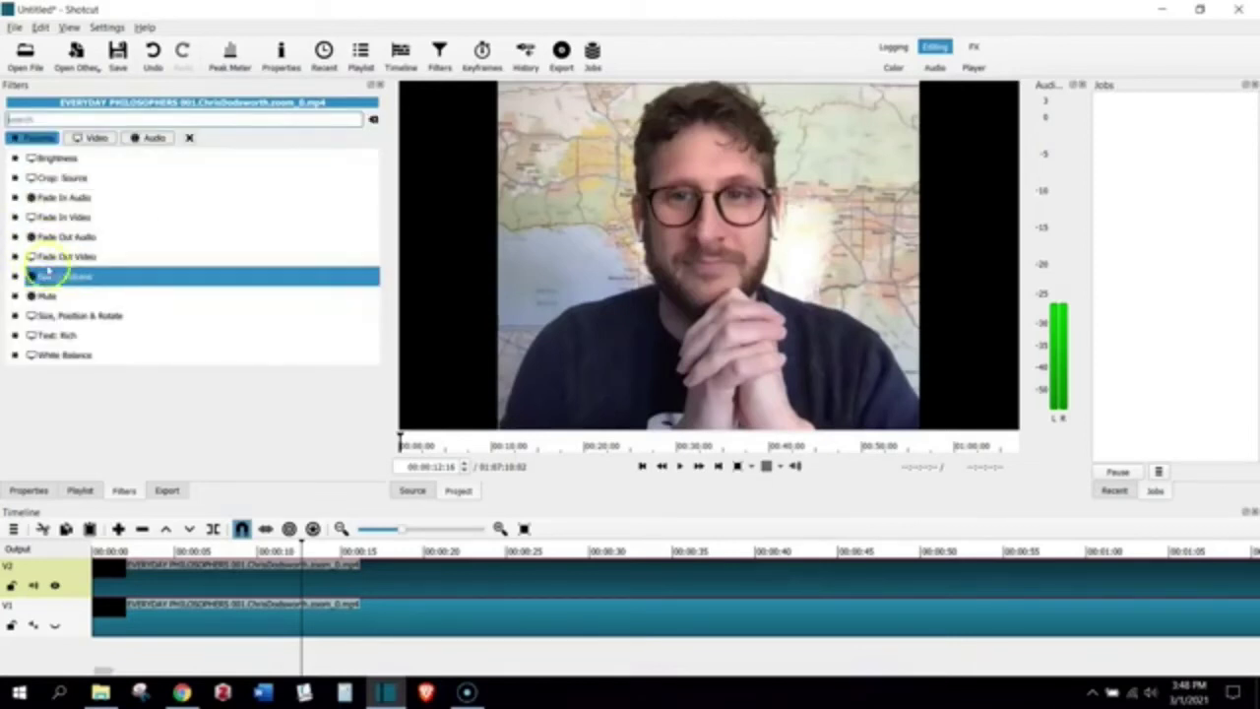
left_click(63, 316)
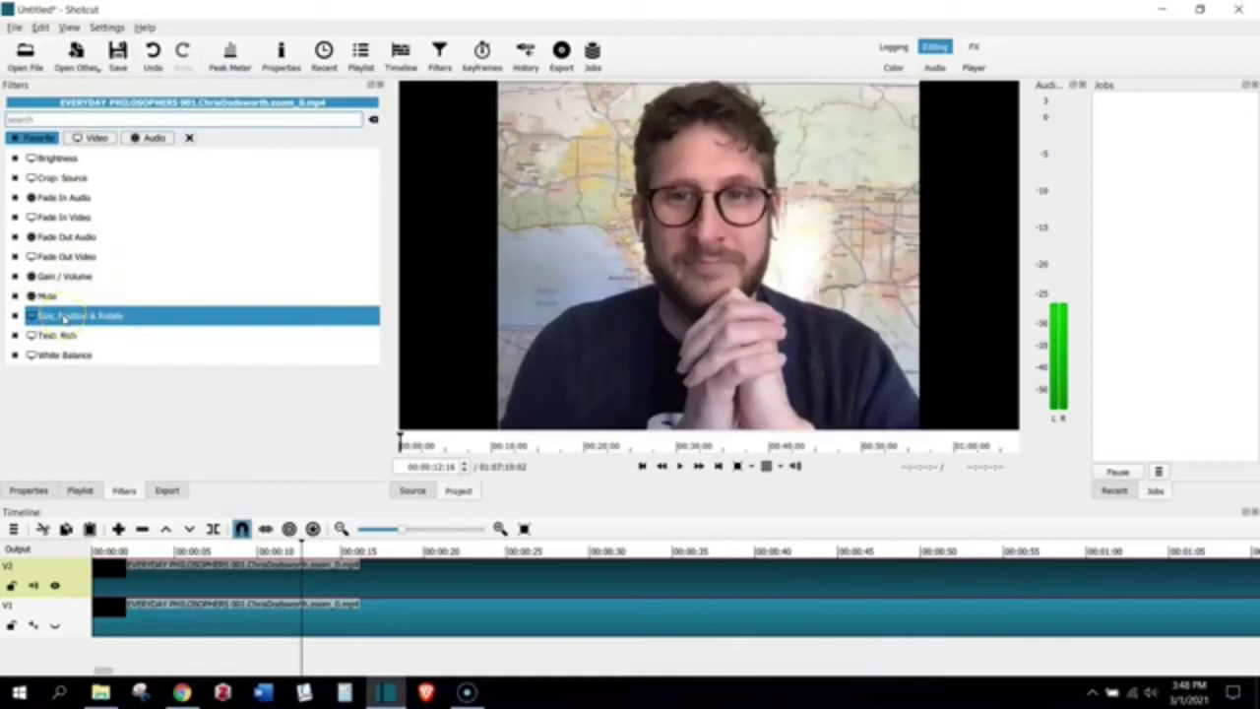
left_click(59, 317)
left_click(59, 317)
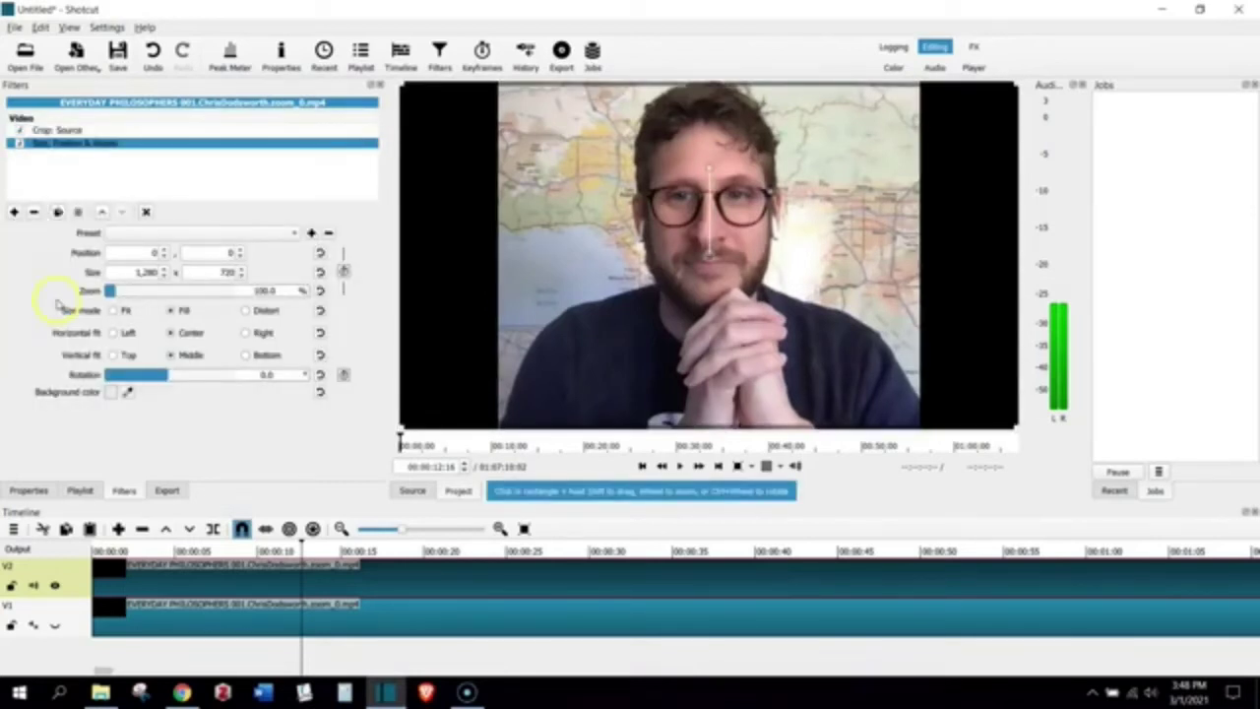
left_click(143, 273)
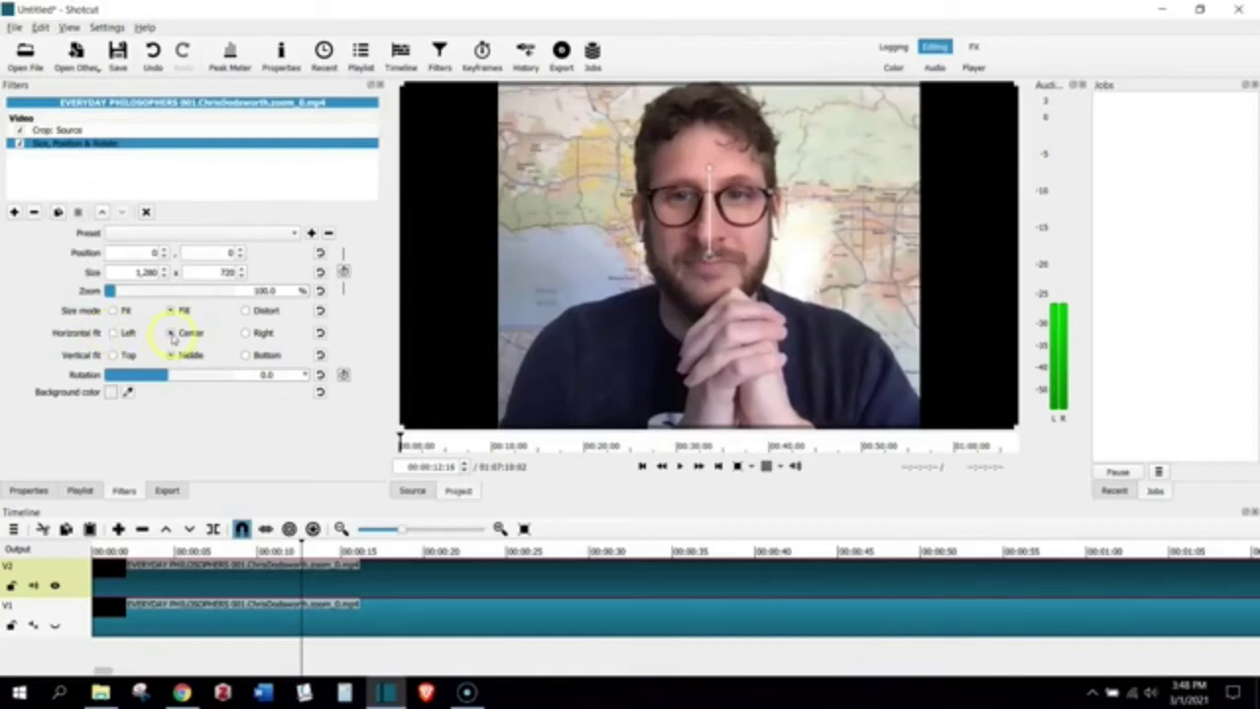
left_click(112, 333)
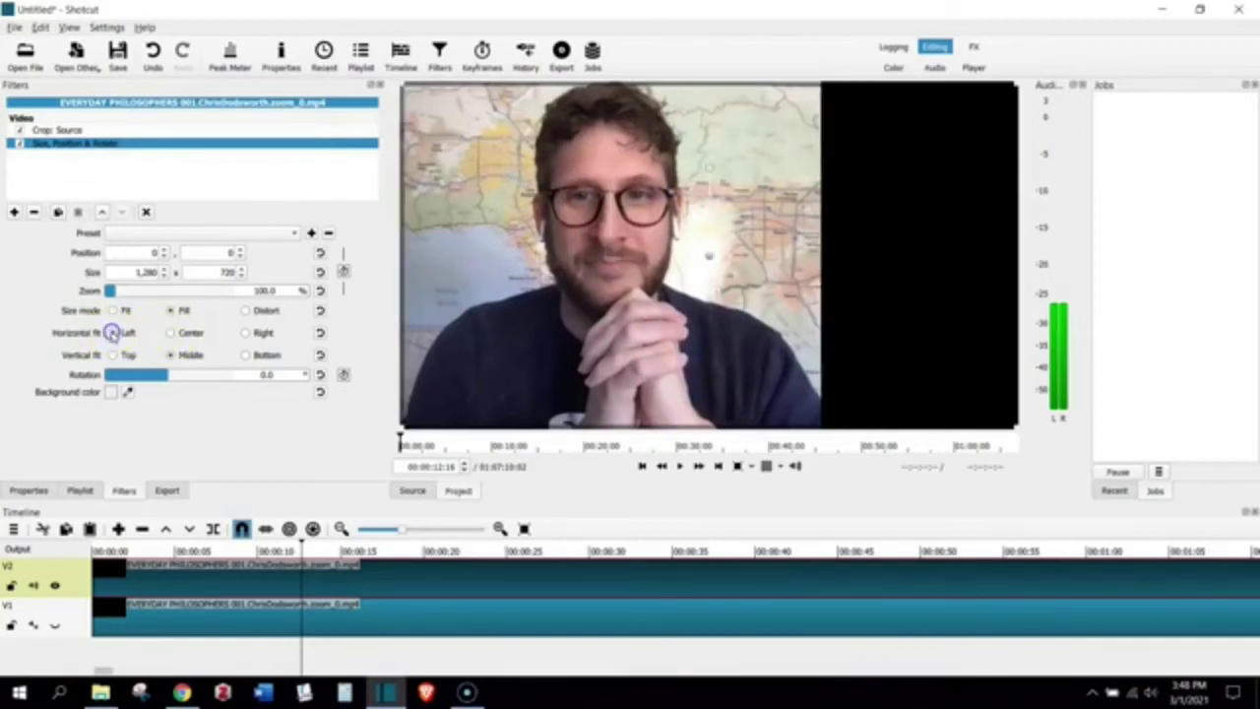
left_click(245, 332)
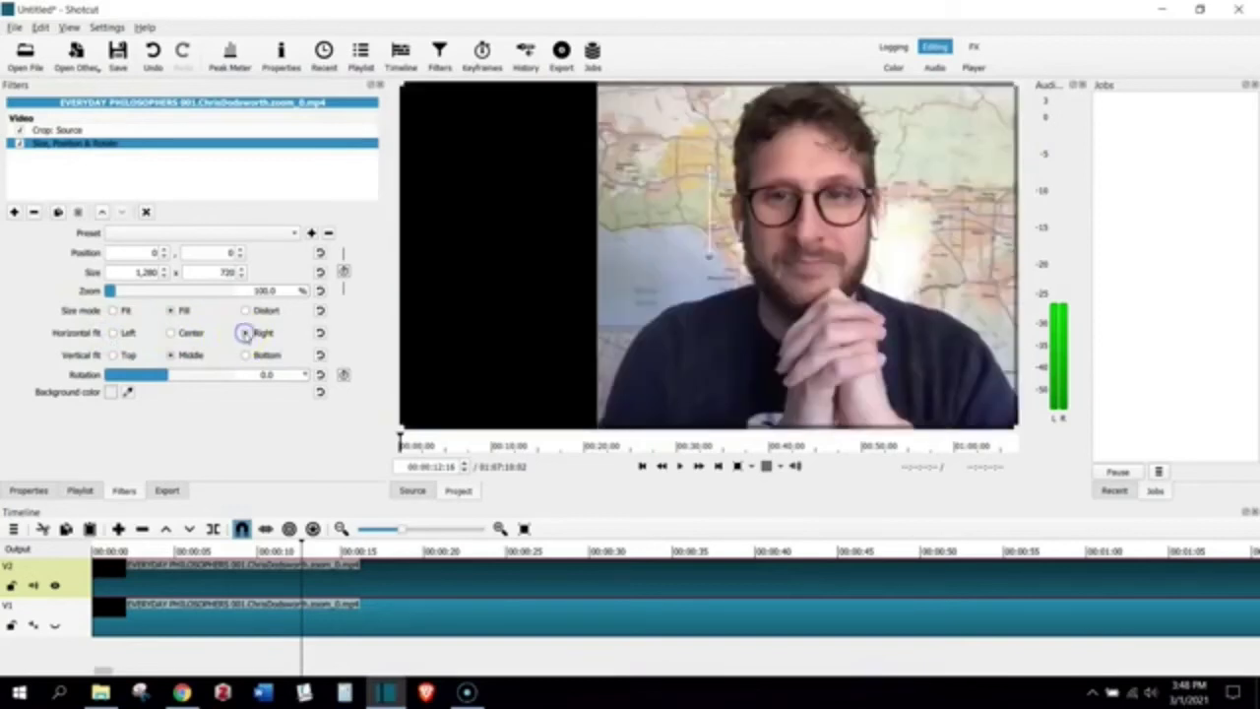
left_click(113, 334)
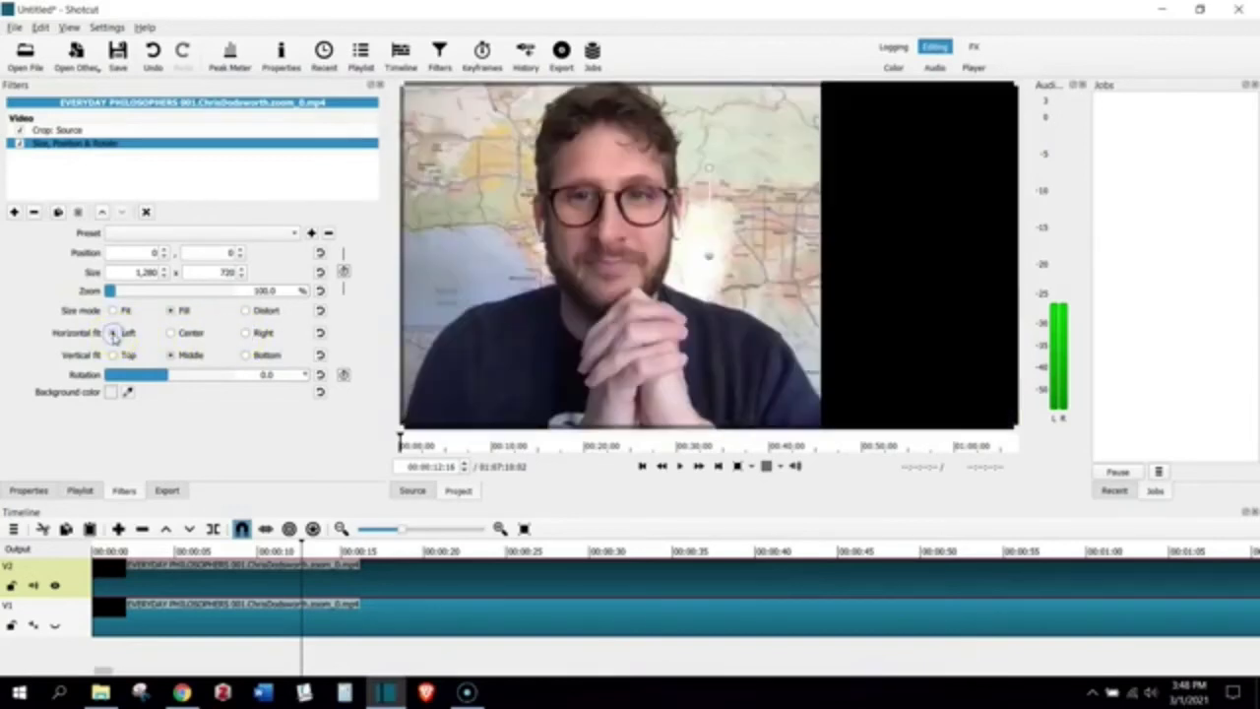
Change the V2 Crop: Source to 809 px left and 144 px right, keeping 184 px top and bottom
left_click(59, 131)
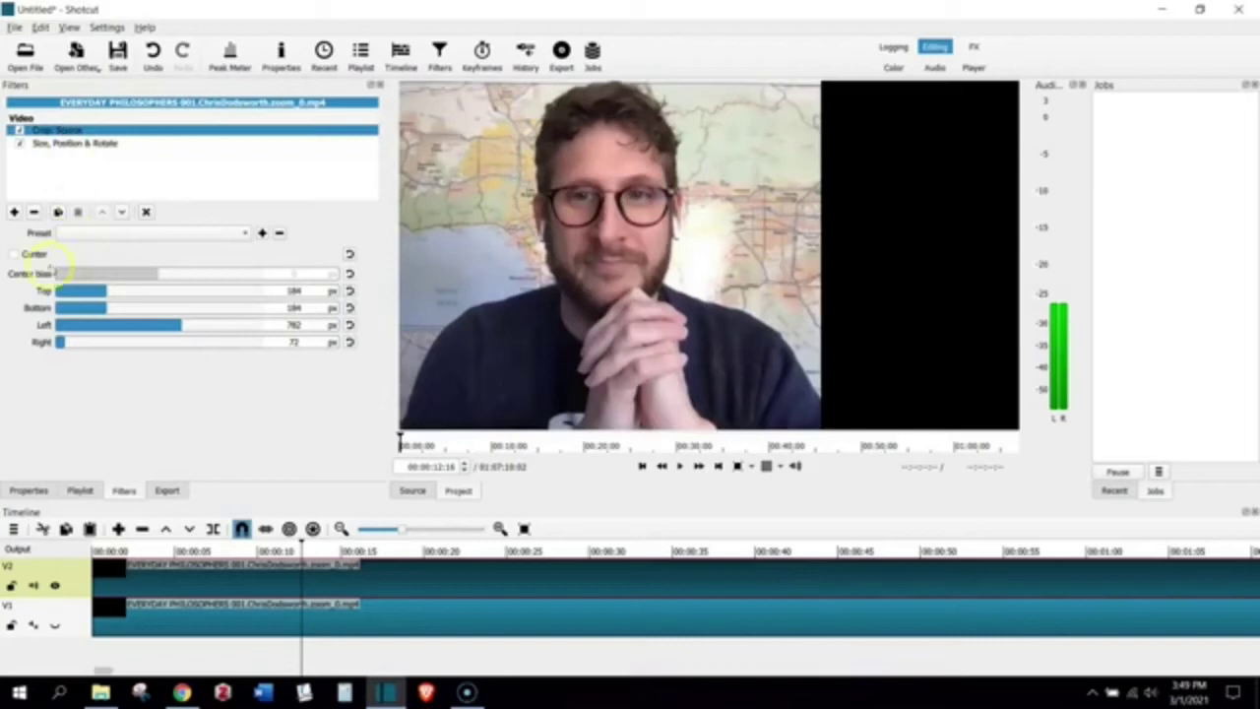
left_click(61, 341)
left_click_drag(67, 342, 63, 342)
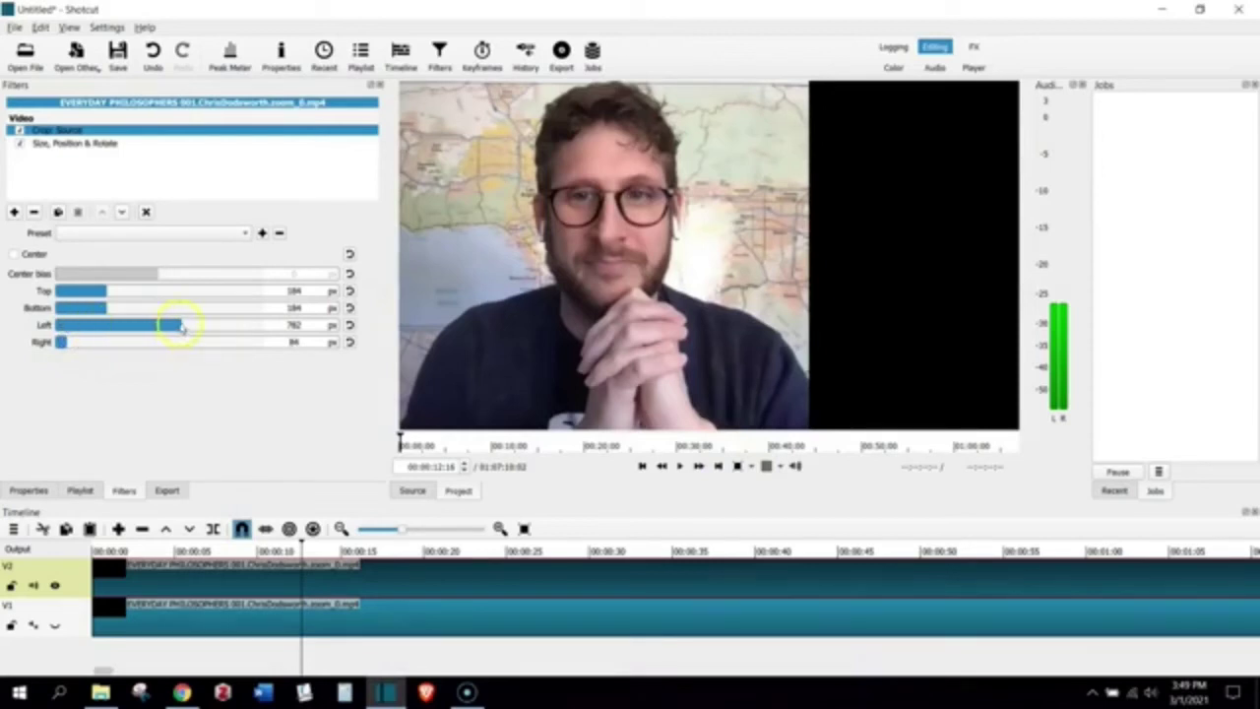
left_click_drag(181, 327, 195, 329)
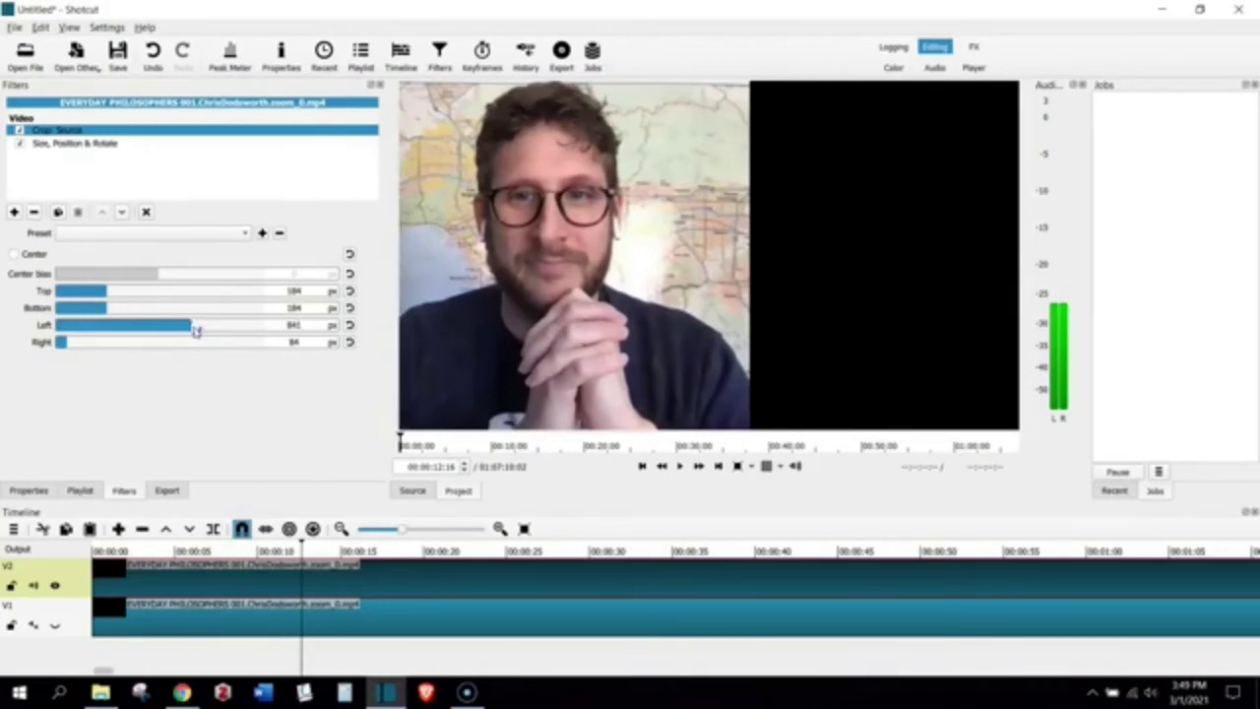
left_click_drag(197, 332, 196, 333)
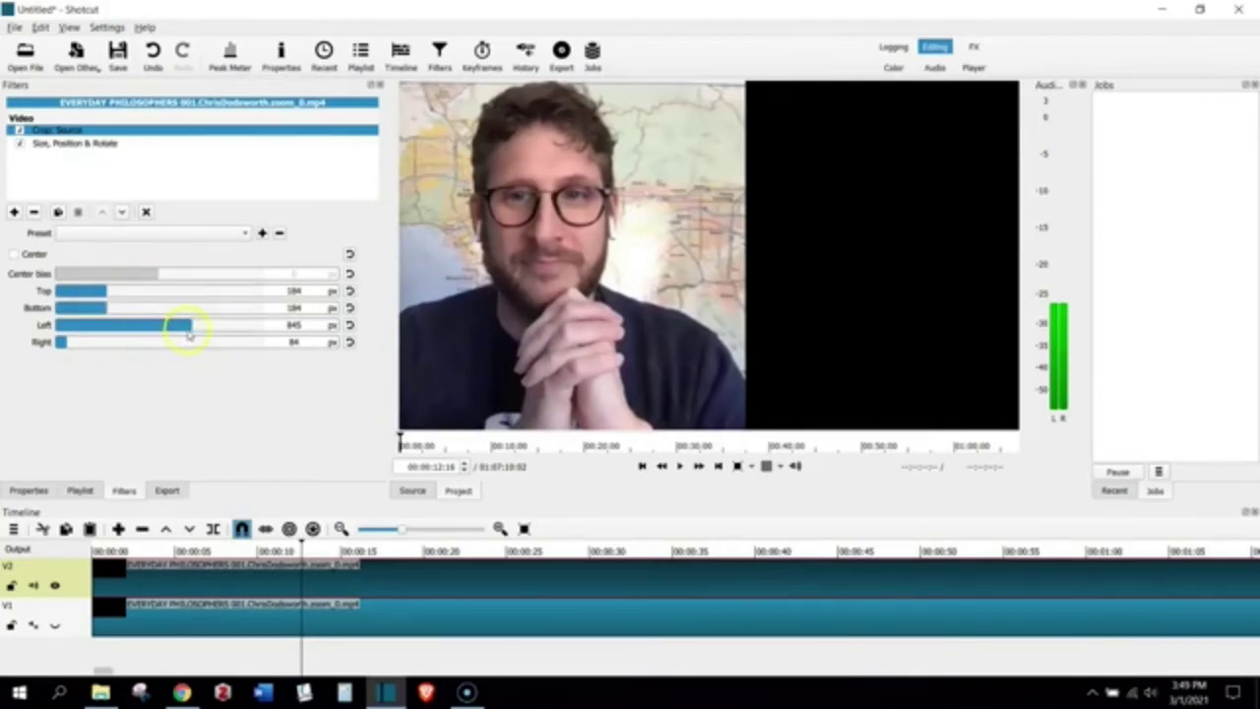
left_click_drag(193, 333, 183, 326)
left_click_drag(67, 342, 76, 341)
left_click_drag(184, 327, 189, 327)
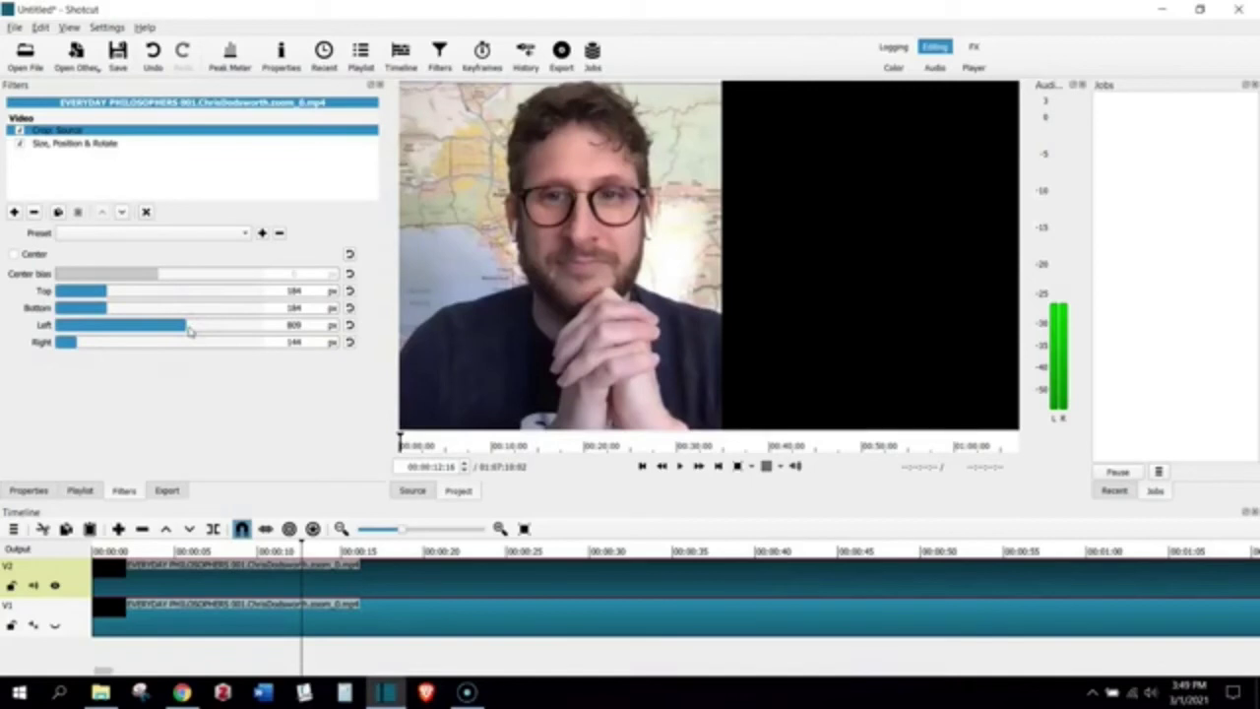
Unhide track V1, then mute and hide track V2 so only V1's footage shows
left_click(206, 613)
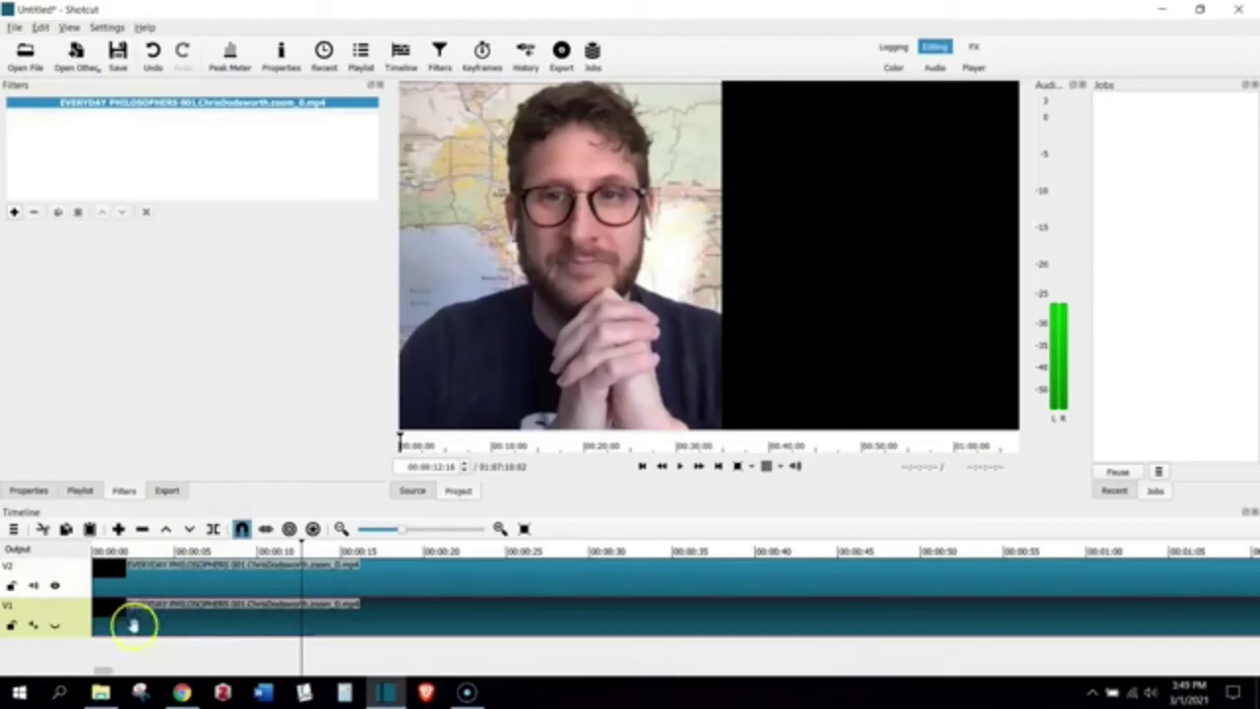
left_click(54, 625)
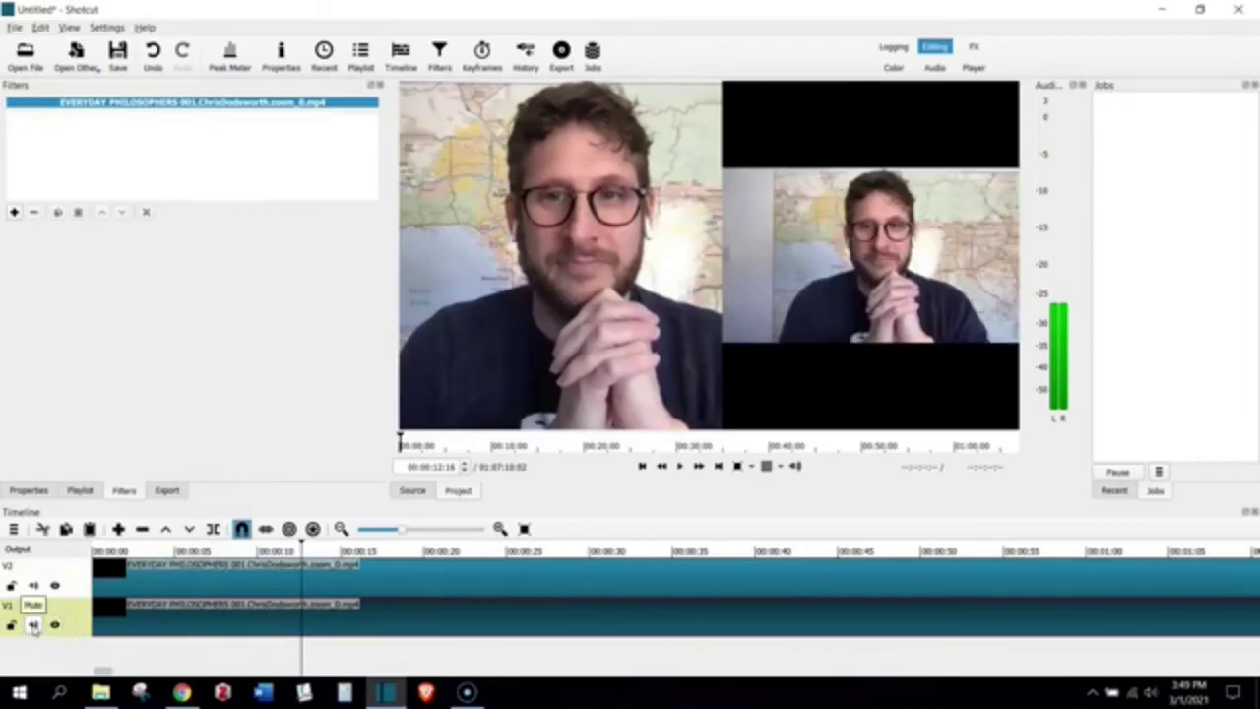
left_click(33, 584)
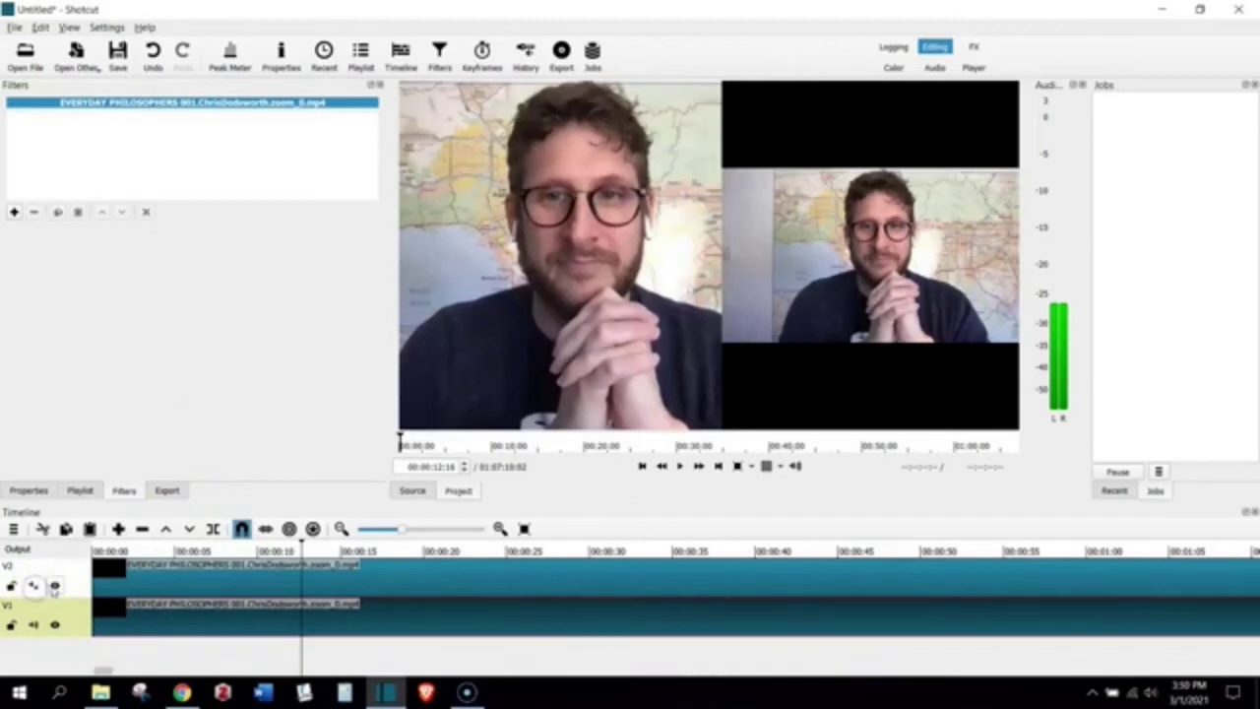
left_click(54, 585)
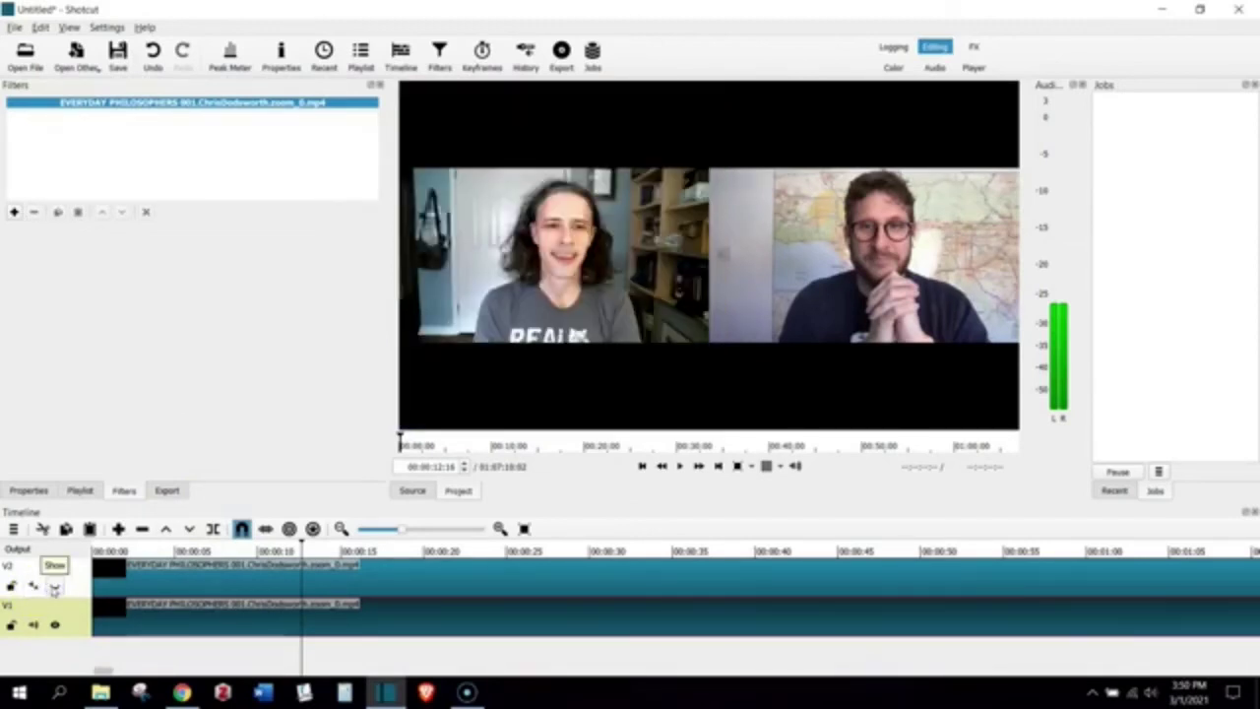
left_click(54, 586)
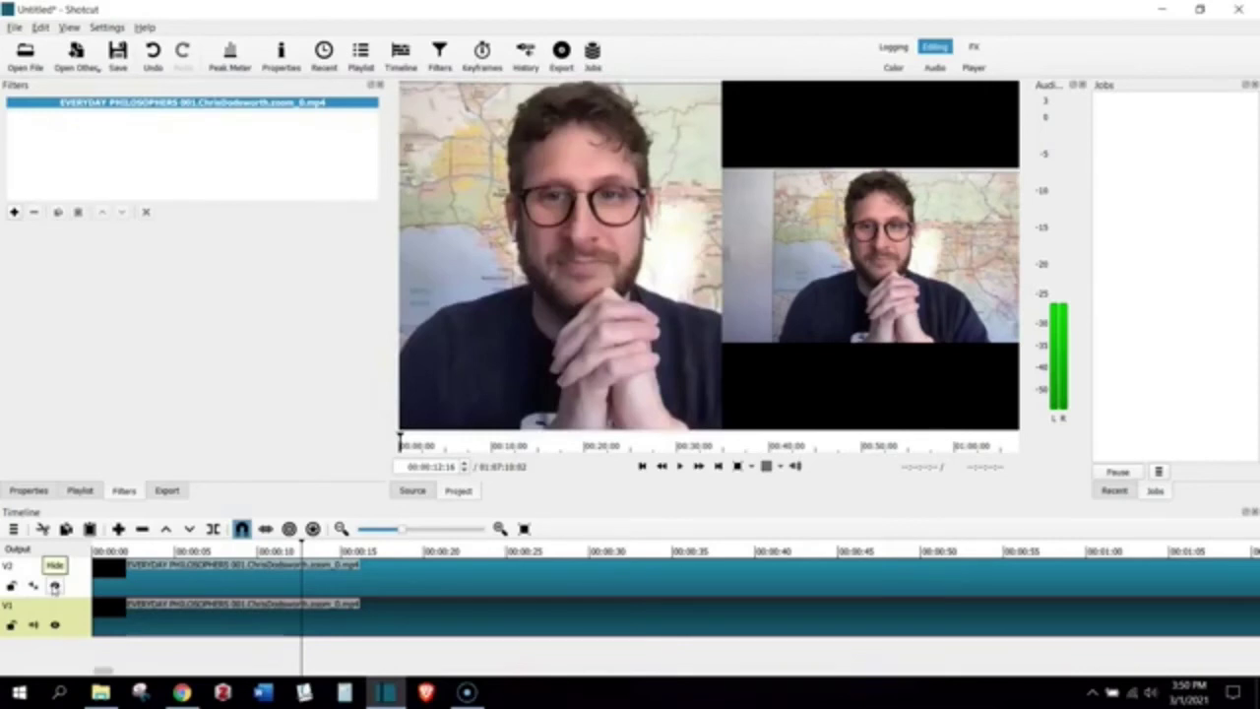
left_click(54, 586)
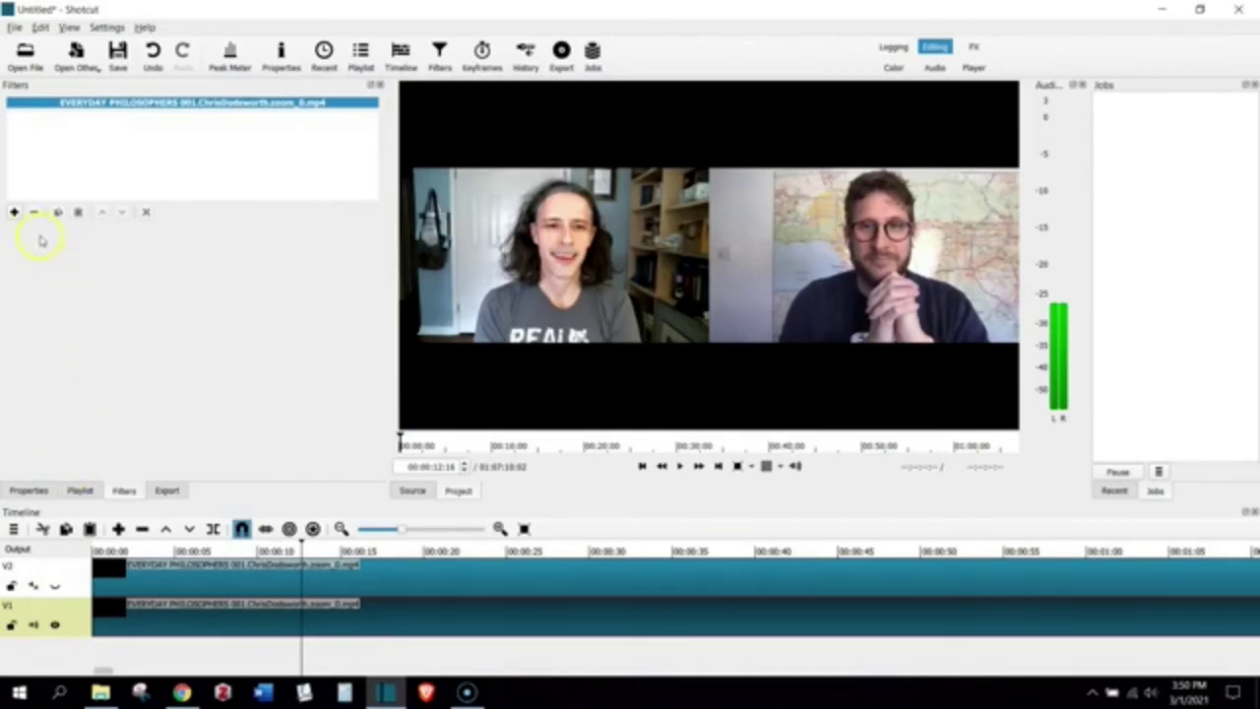
Give the V1 clip a Crop: Source of 179 px top and bottom, 148 px left, 778 px right
left_click(14, 211)
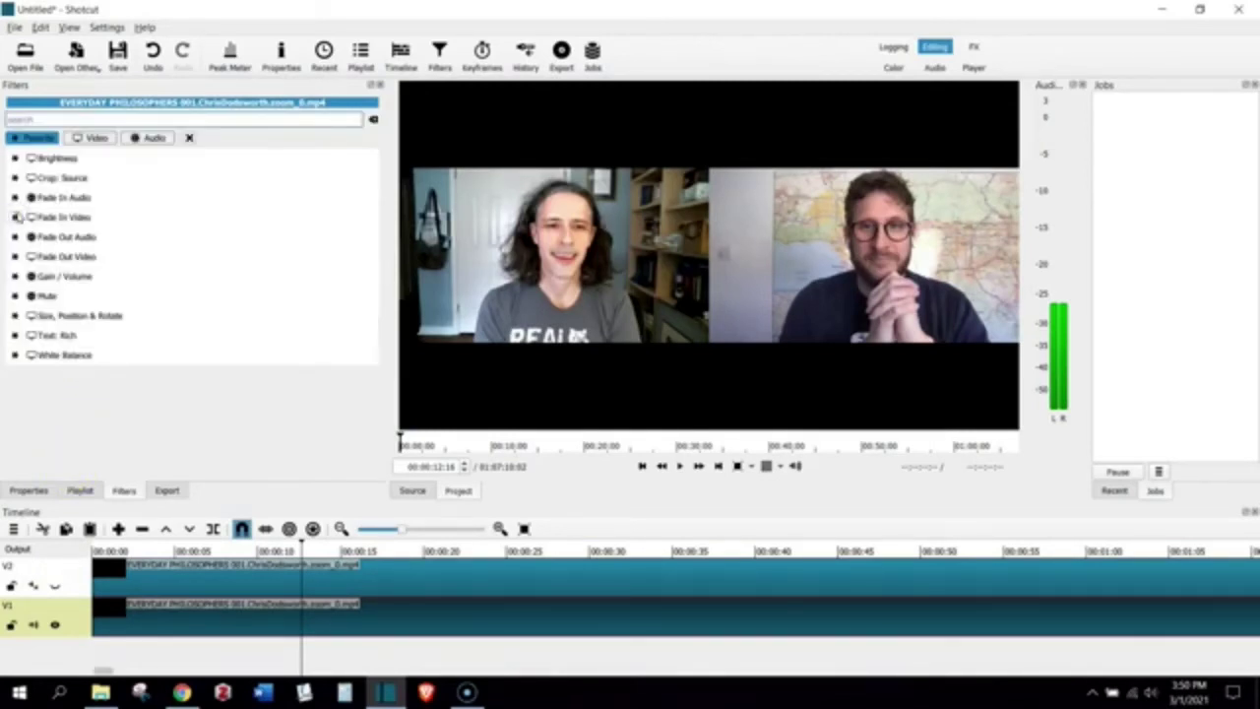
left_click(41, 179)
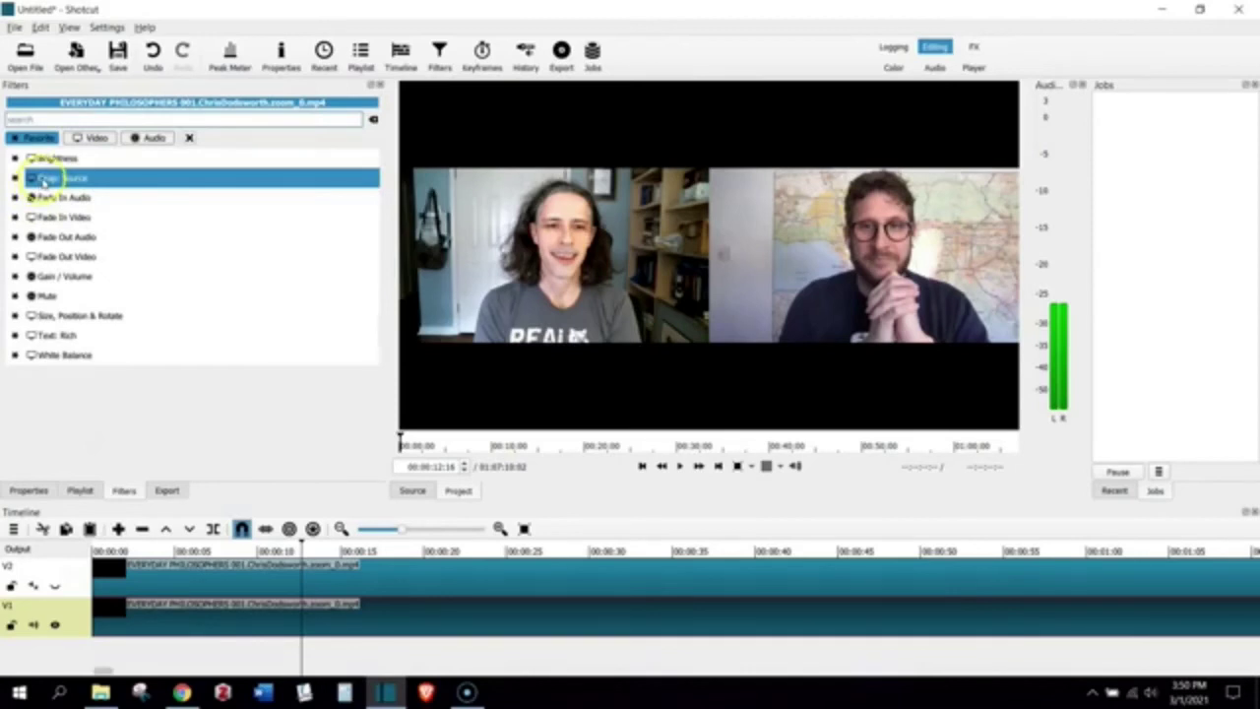
left_click(43, 180)
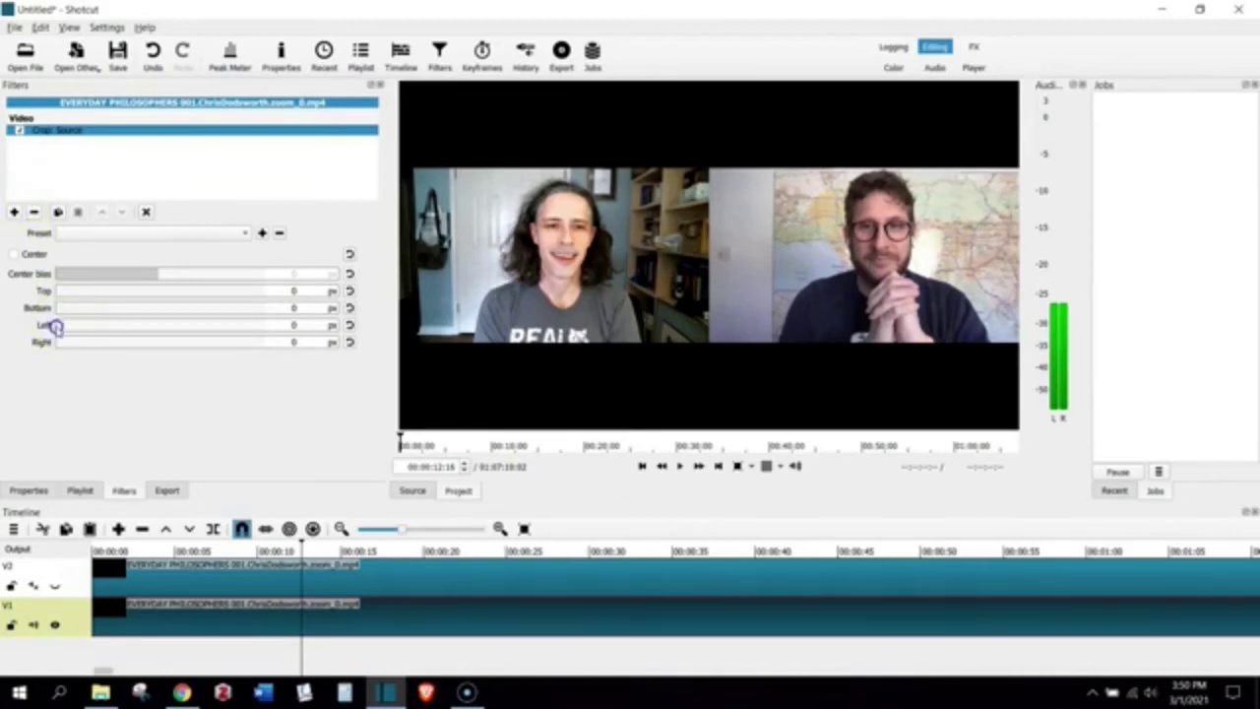
left_click_drag(56, 326, 183, 373)
left_click_drag(59, 327, 108, 294)
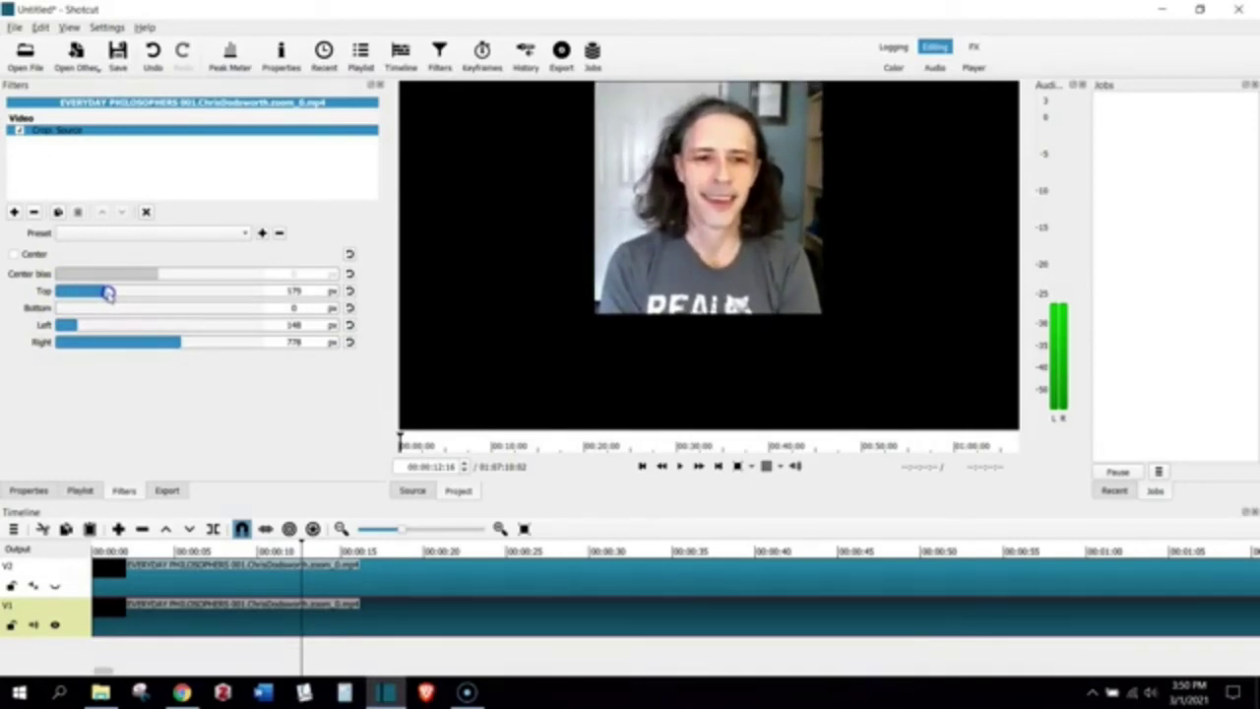
left_click_drag(60, 308, 63, 308)
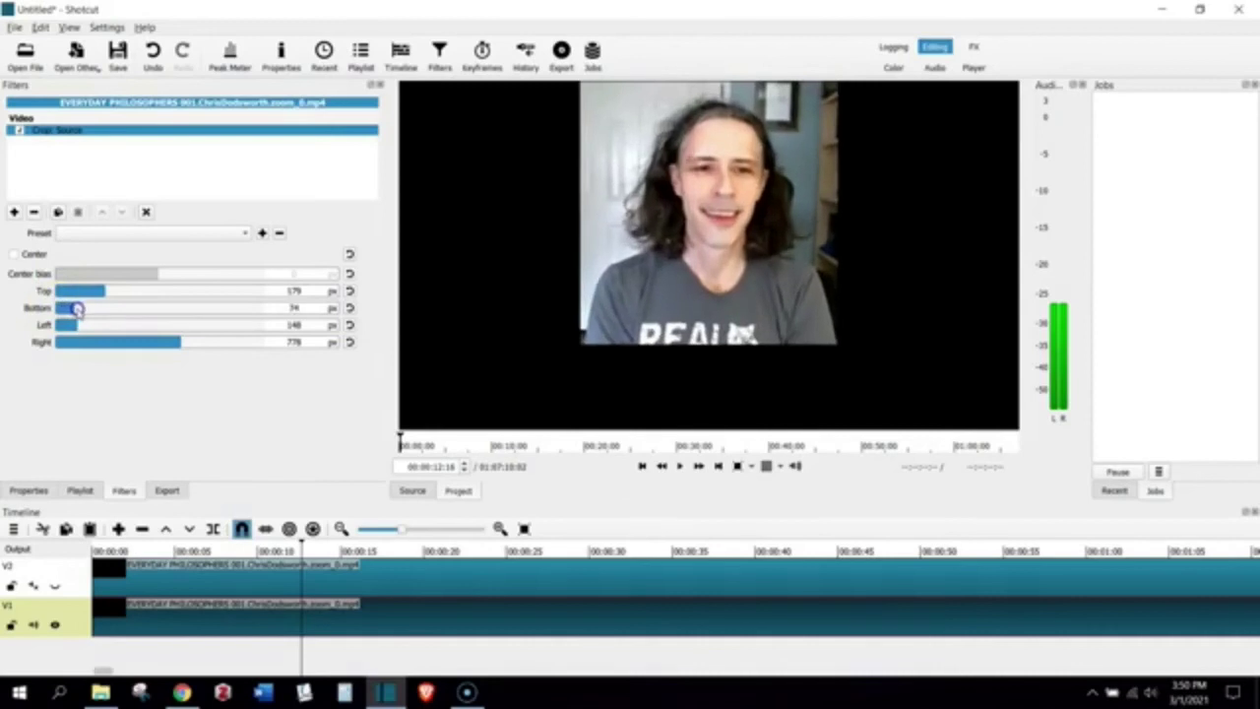
left_click_drag(78, 308, 110, 328)
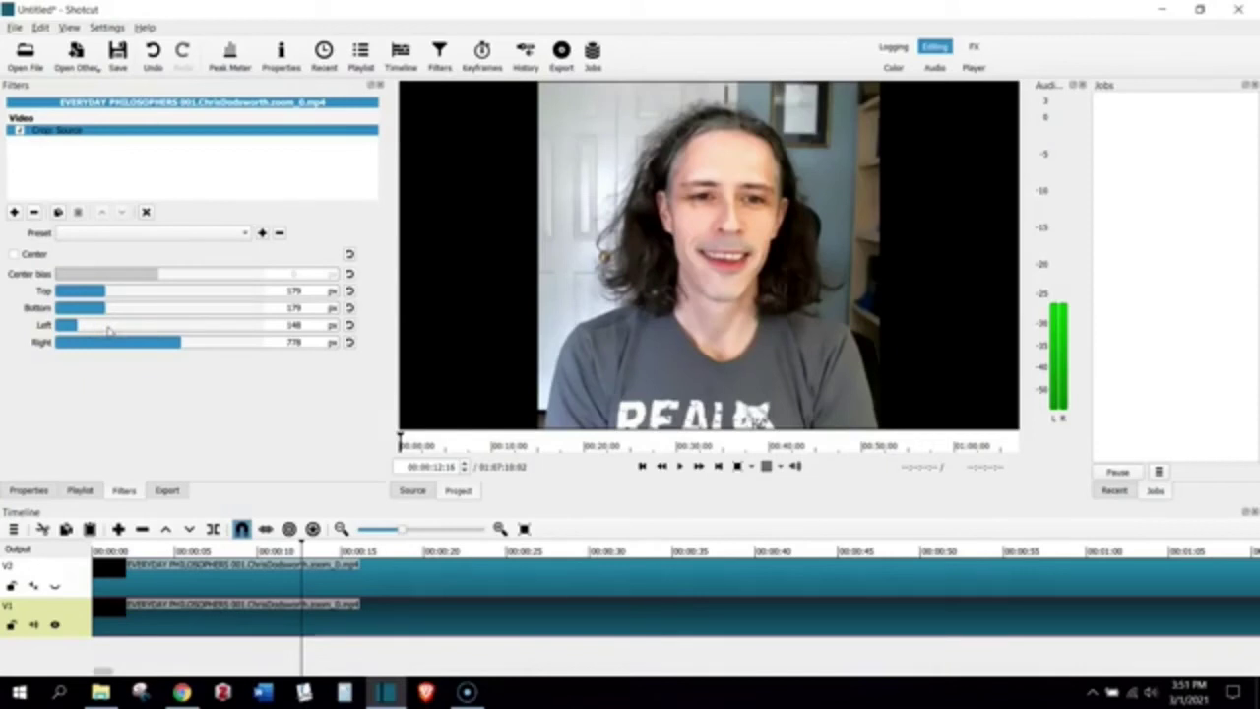
Add Size, Position & Rotate to the V1 clip with horizontal fit Right, then unhide V2
left_click(15, 212)
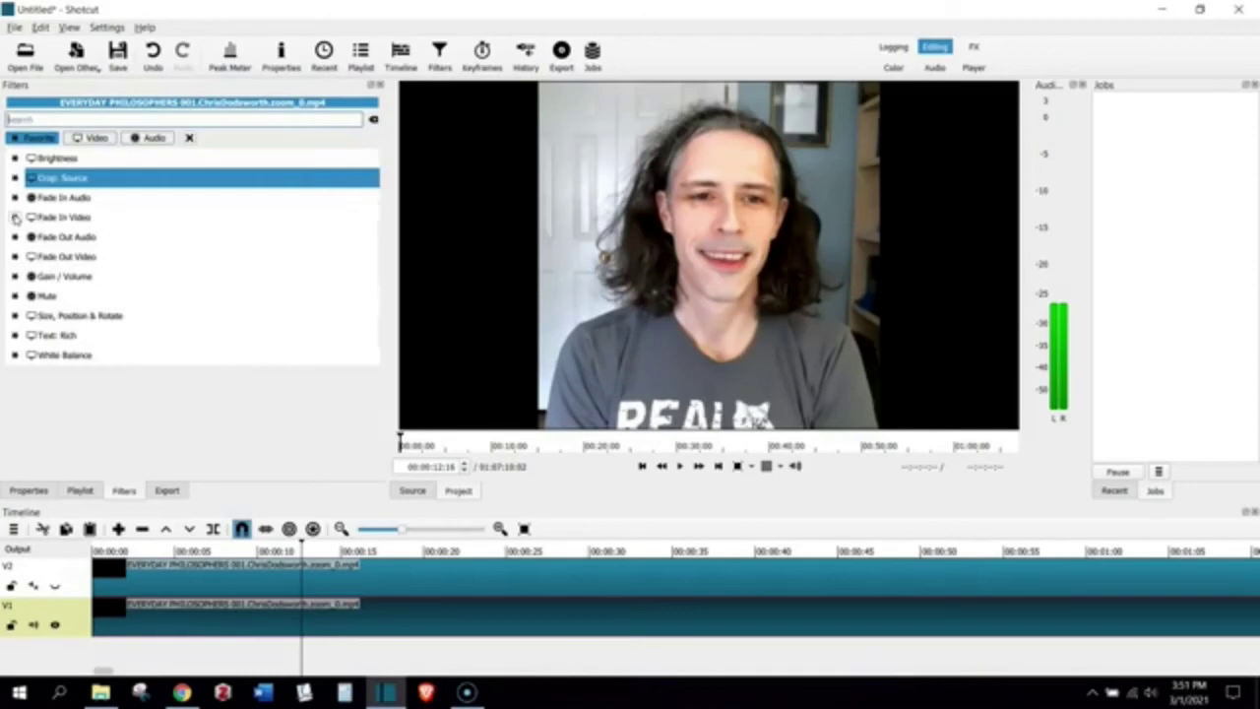
left_click(51, 314)
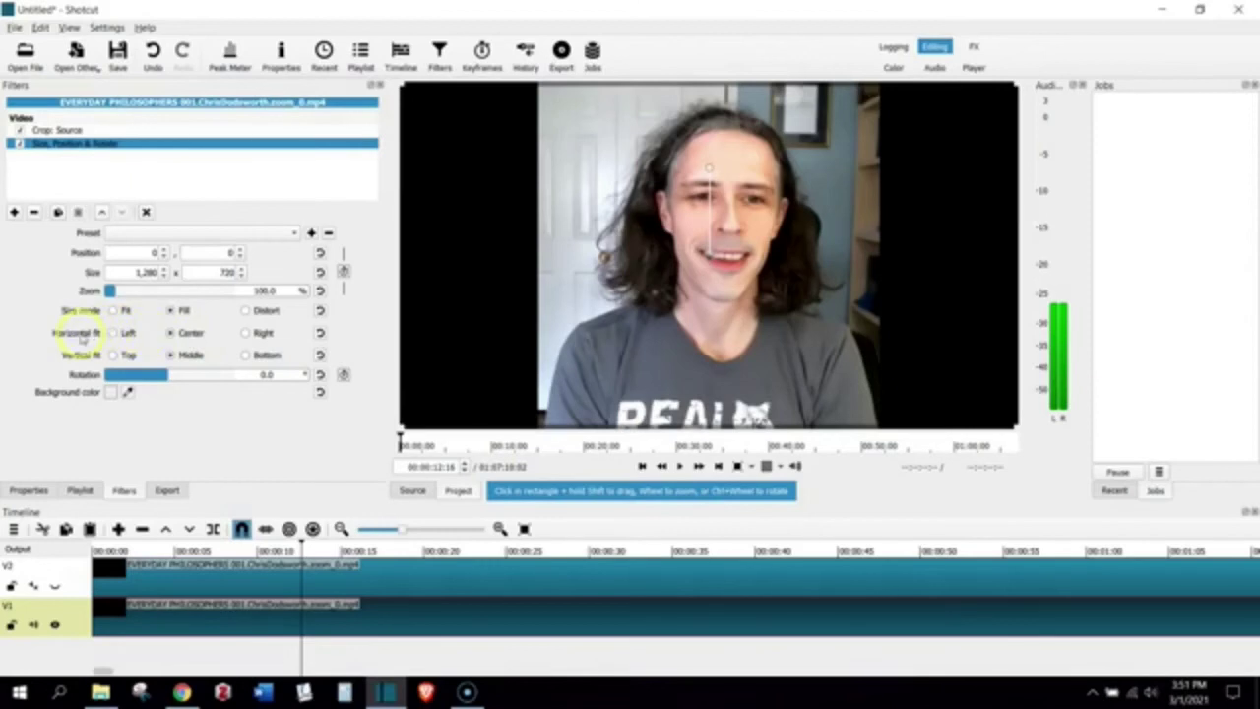
left_click(246, 334)
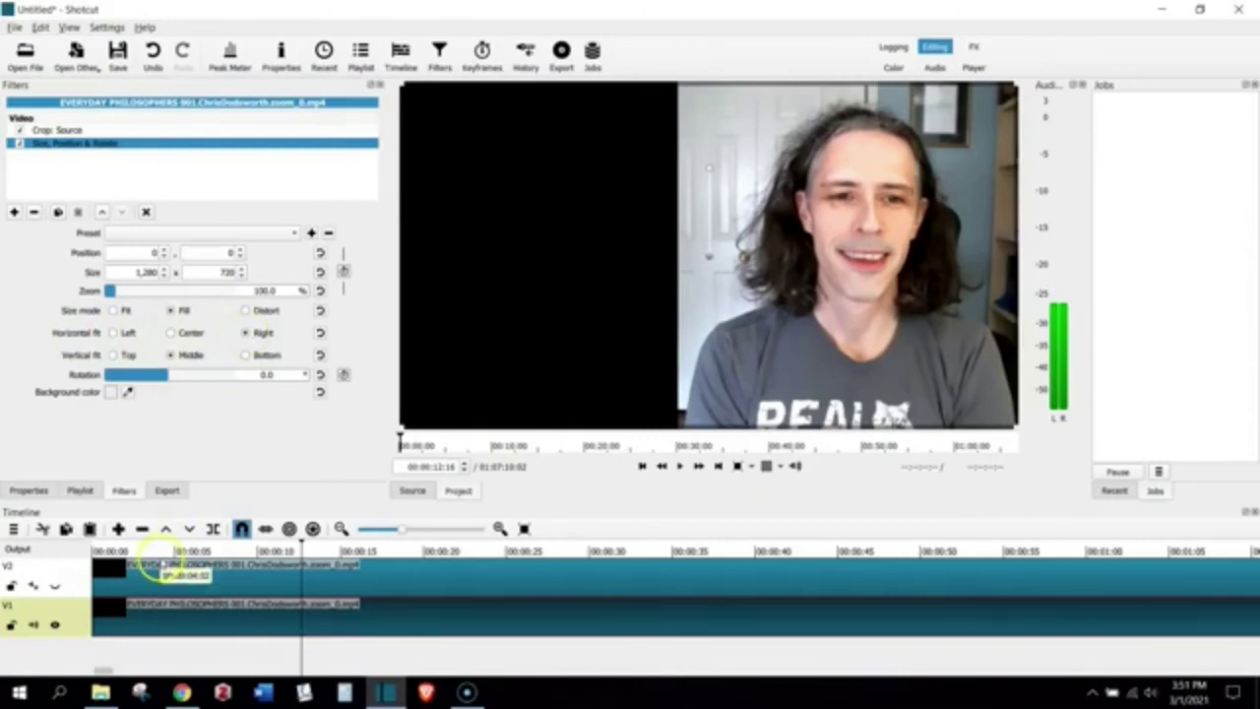
left_click(54, 586)
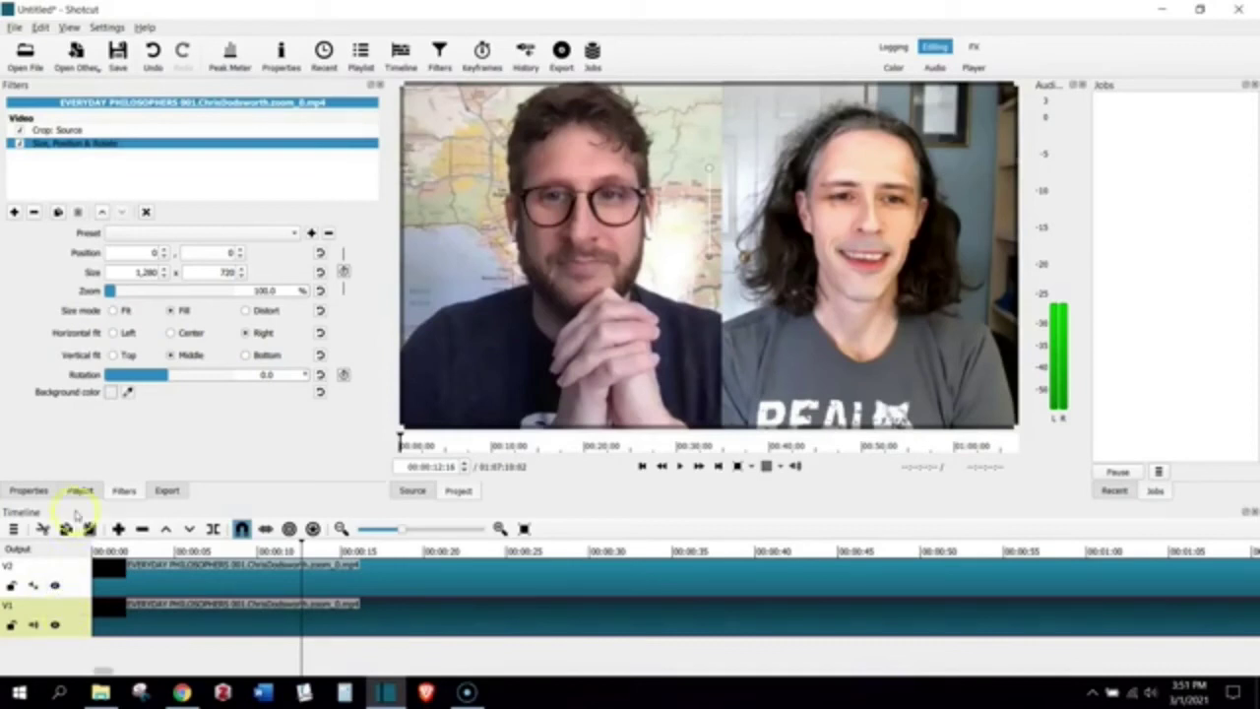
Adjust the host clip's Crop: Source filter to 175 px left and 790 px right
left_click(53, 130)
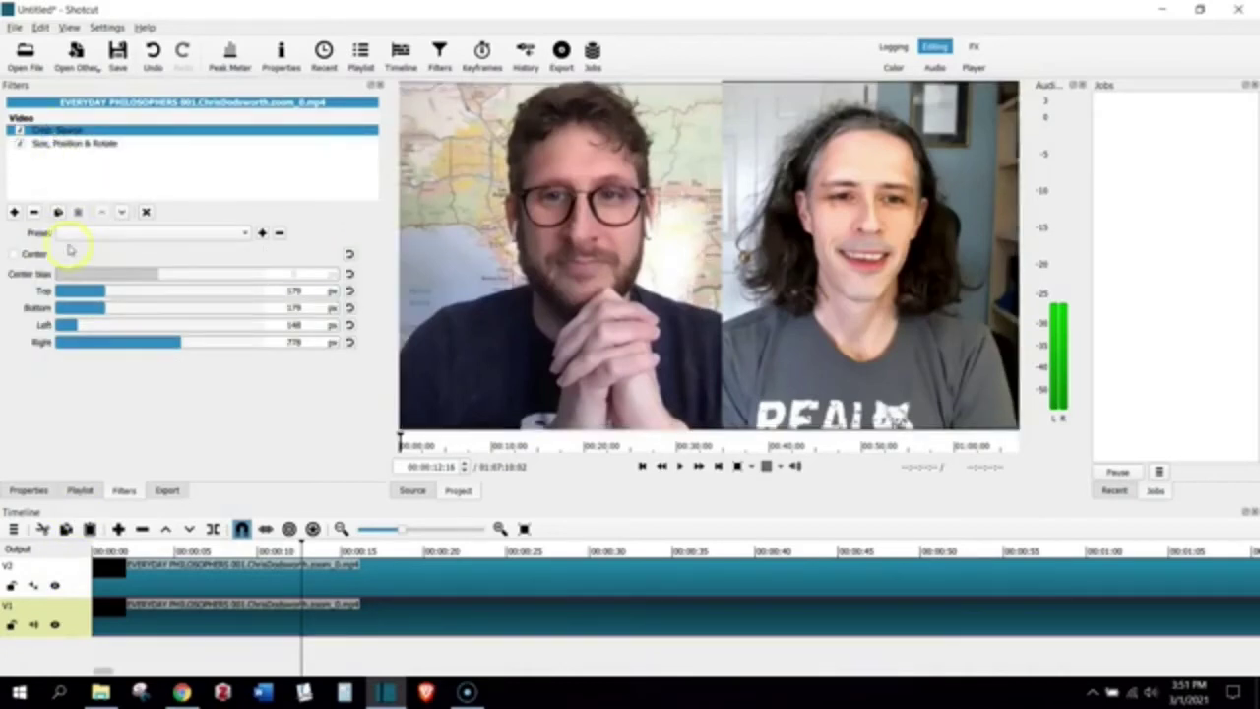
mouse_move(83, 322)
left_mouse_down()
mouse_move(68, 325)
mouse_move(95, 327)
mouse_move(82, 326)
left_mouse_up()
mouse_move(180, 342)
left_mouse_down()
mouse_move(160, 340)
mouse_move(186, 343)
left_mouse_up()
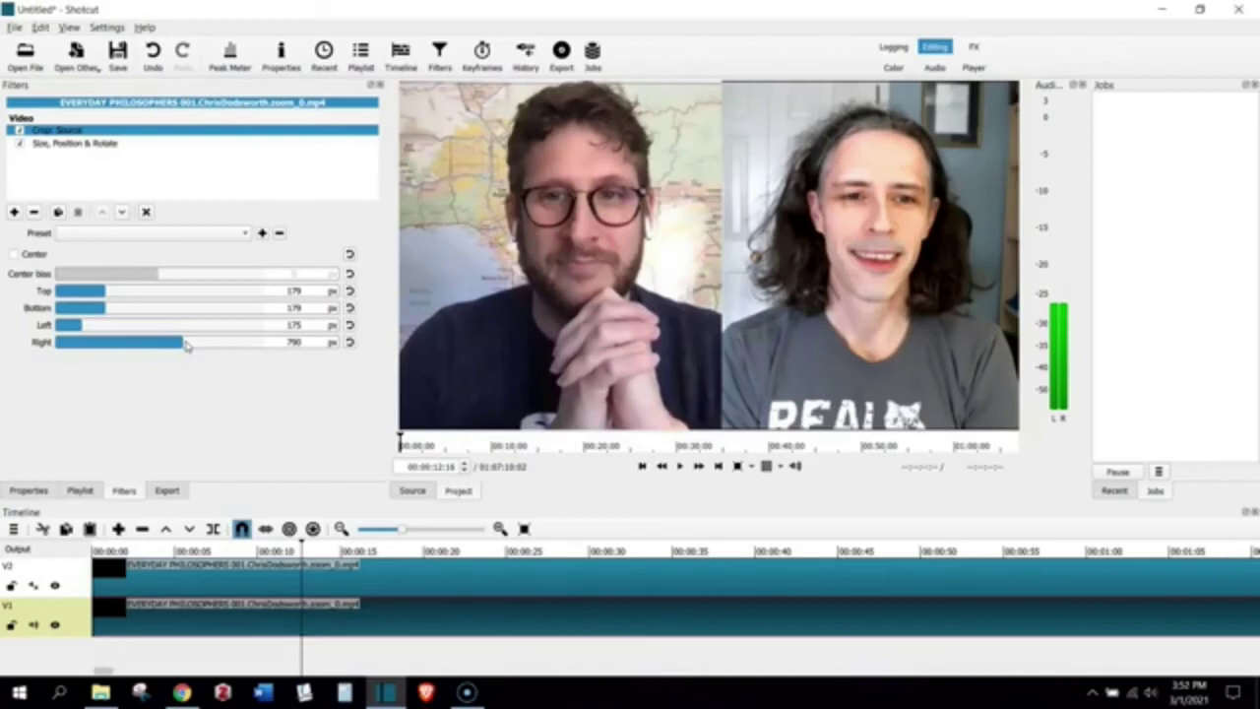
left_click(185, 342)
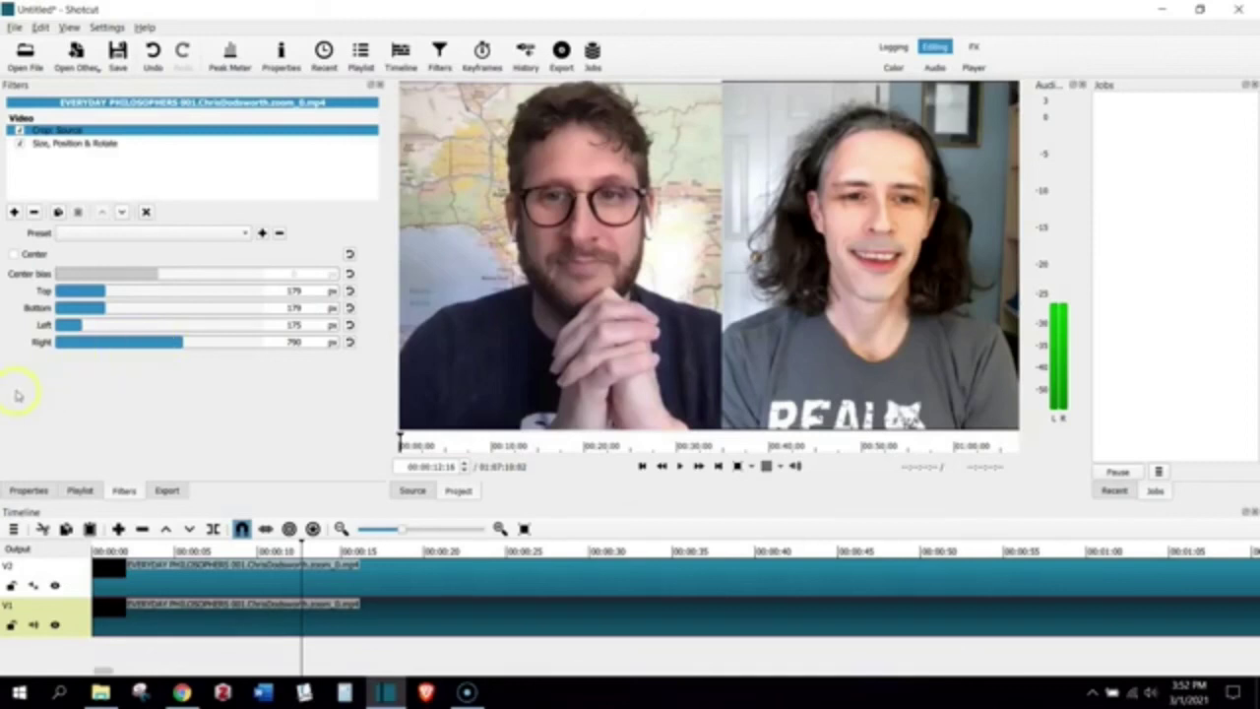
Mute the V1 track so only the other recording's audio is heard
left_click(56, 622)
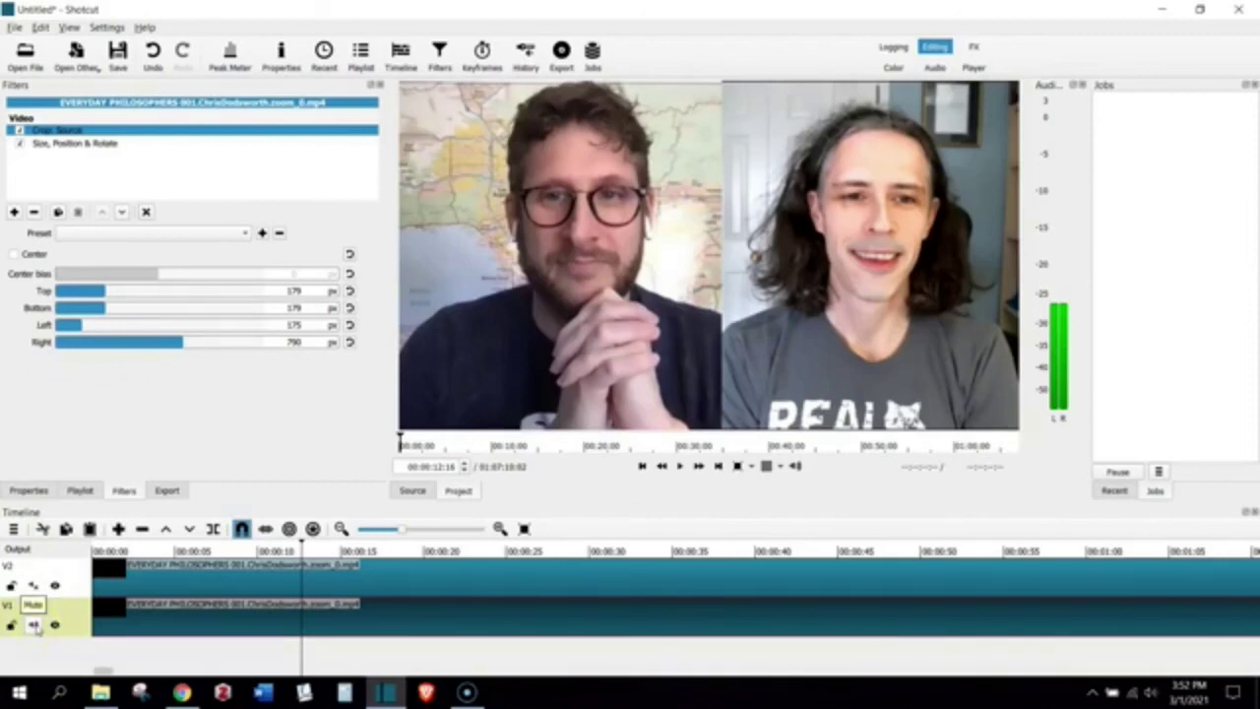
left_click(35, 626)
left_click_drag(152, 607, 282, 624)
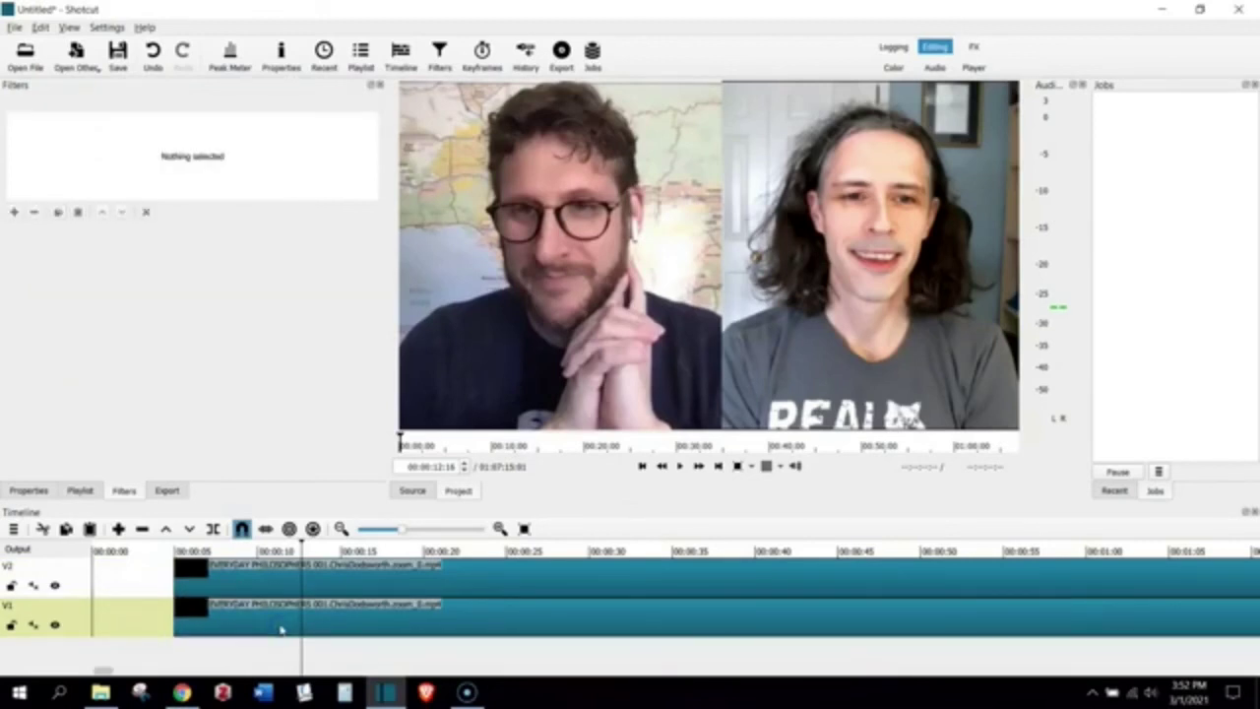
left_click(241, 529)
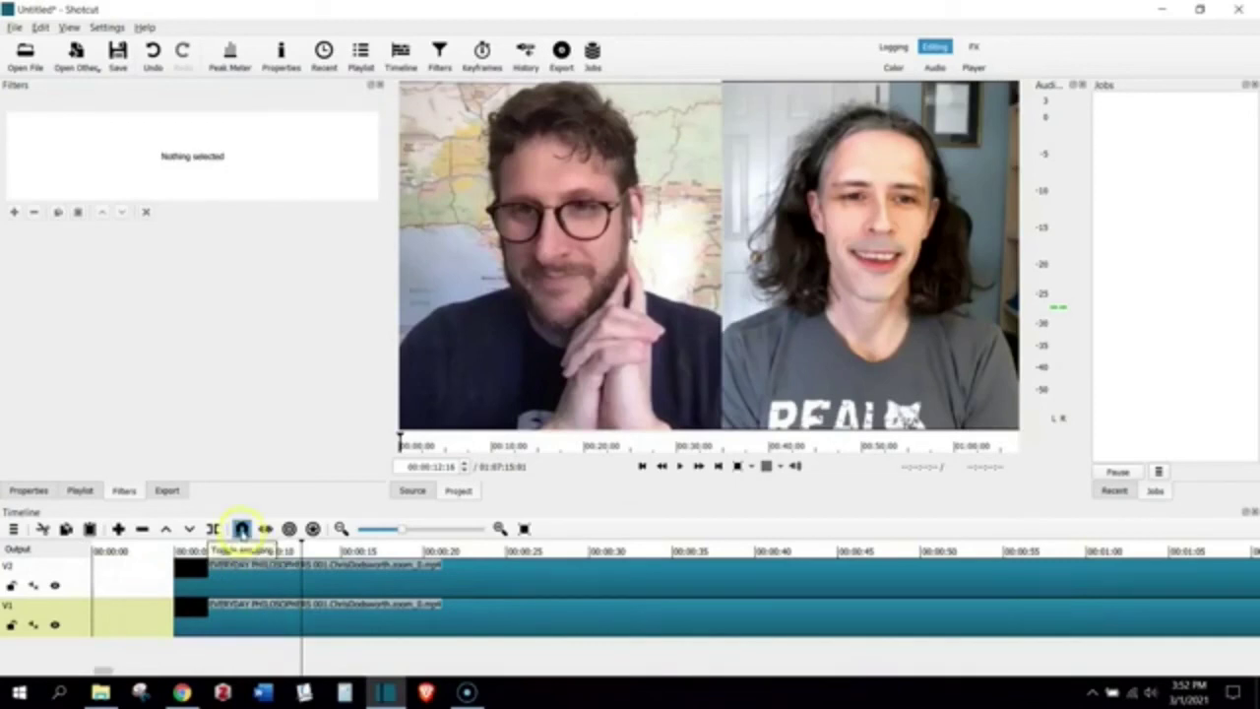
left_click_drag(243, 622, 157, 623)
left_click_drag(219, 574, 118, 576)
Split both the V2 and V1 clips at the 00:00:08:20 trim point
left_click(241, 576)
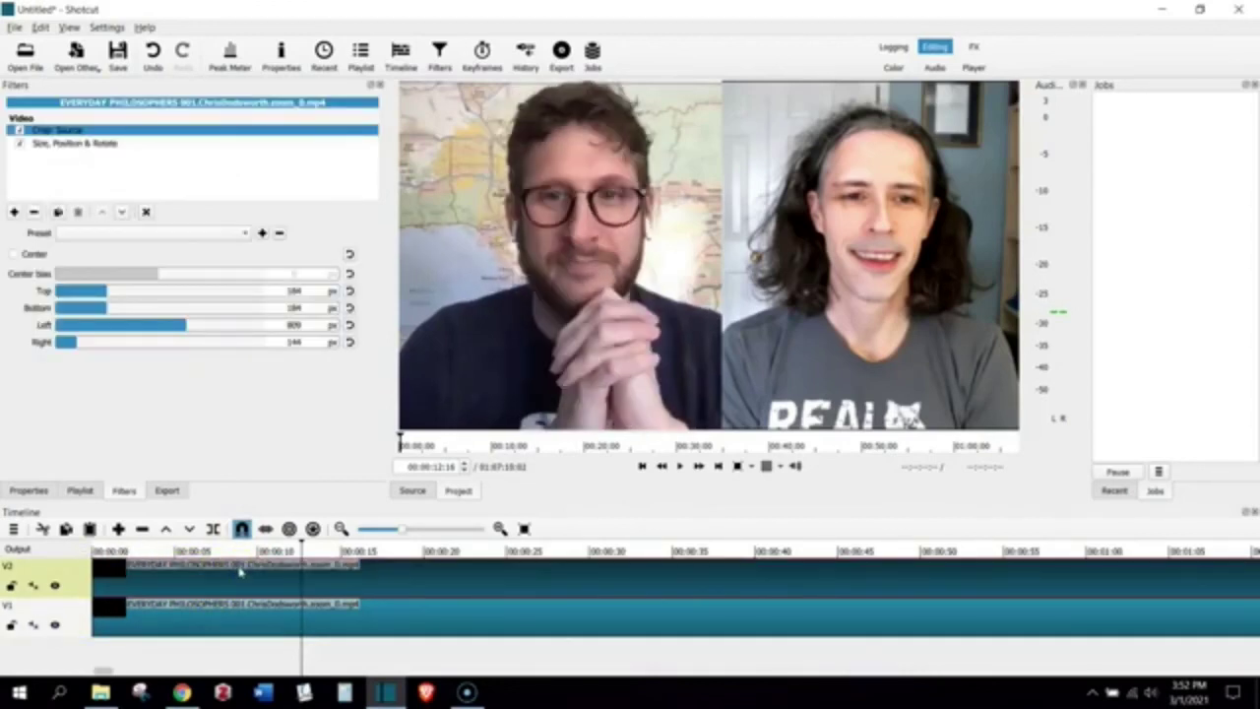
left_click(239, 547)
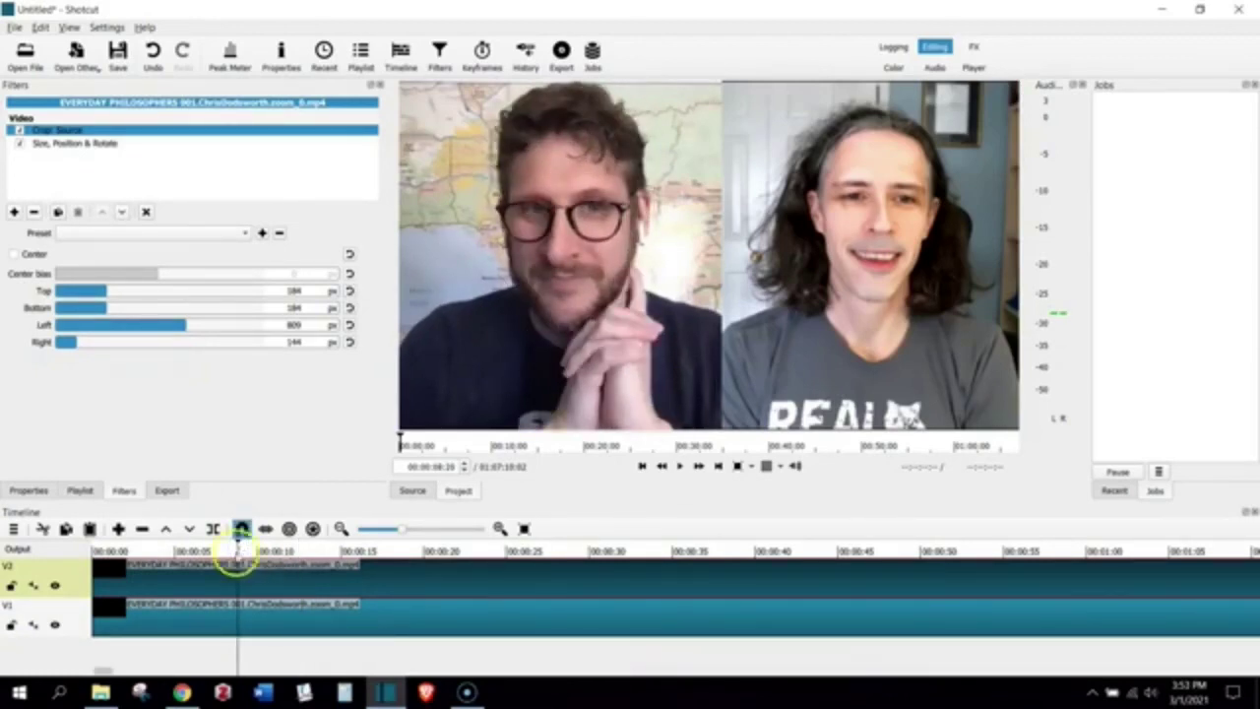
left_click(226, 577)
key("ctrl+v")
left_click(220, 596)
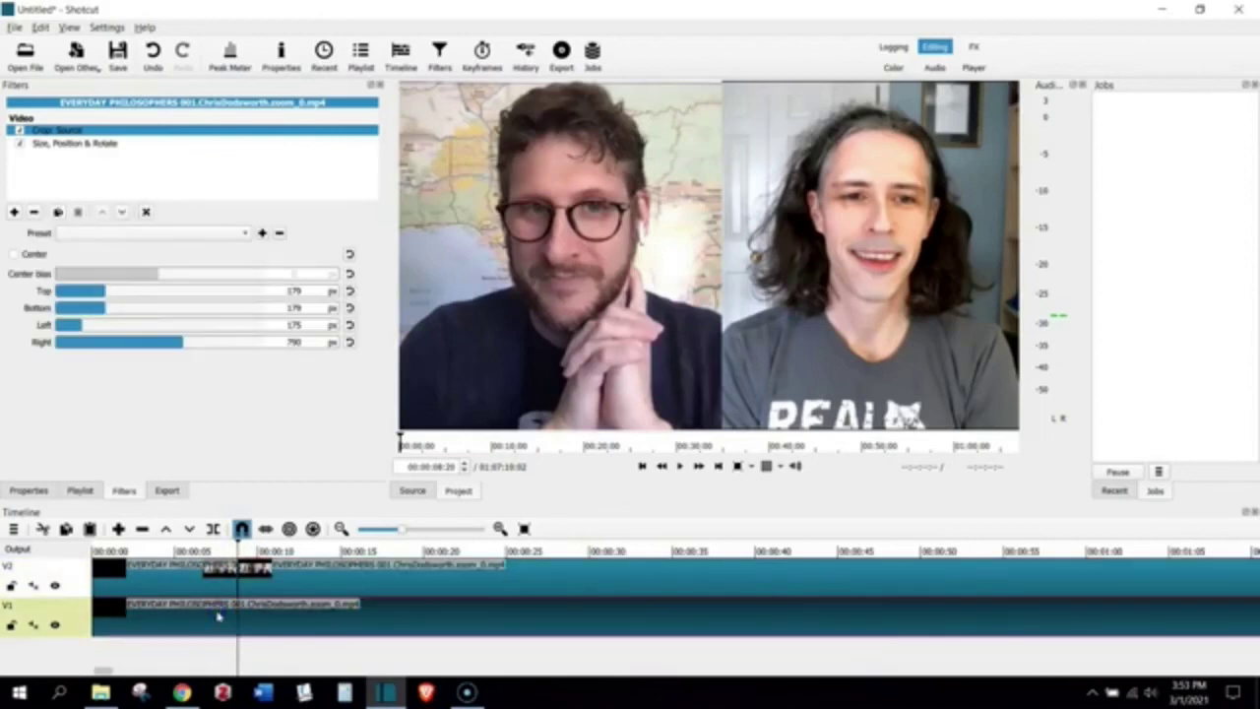
key("ctrl+v")
Remove the opening pieces of both clips so V2 and V1 start aligned
left_click(190, 581)
right_click(190, 582)
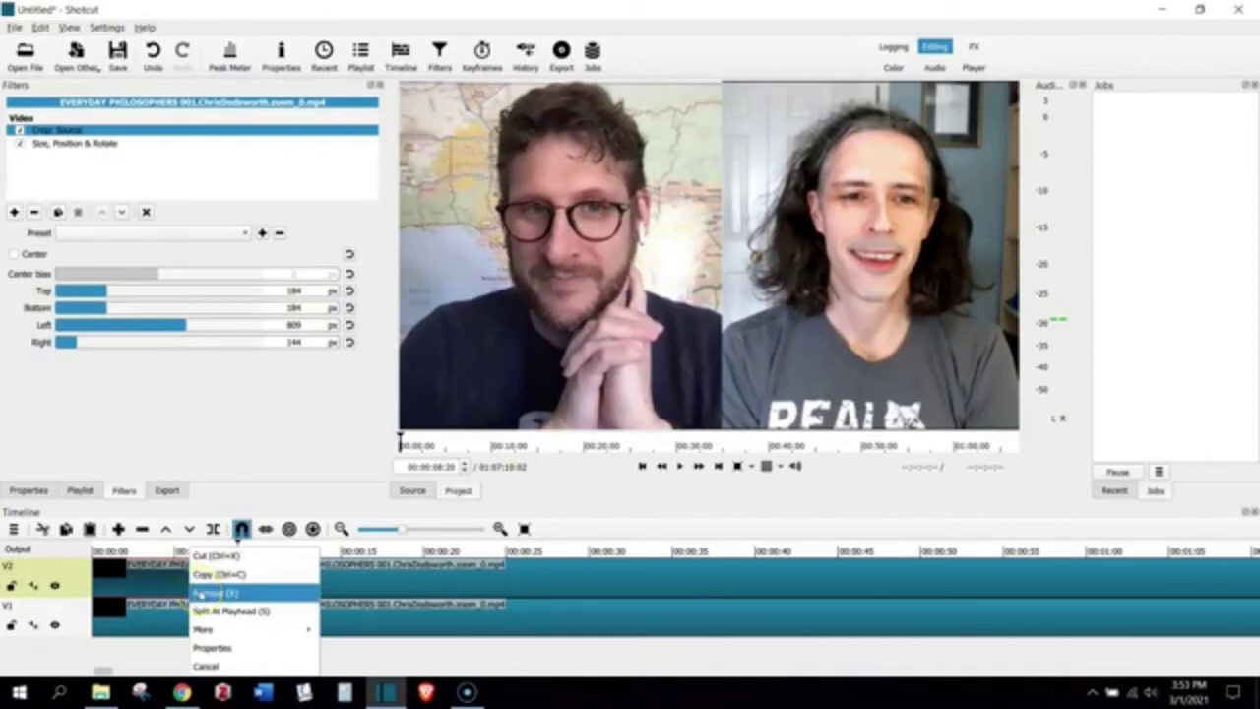
left_click(202, 593)
left_click(175, 621)
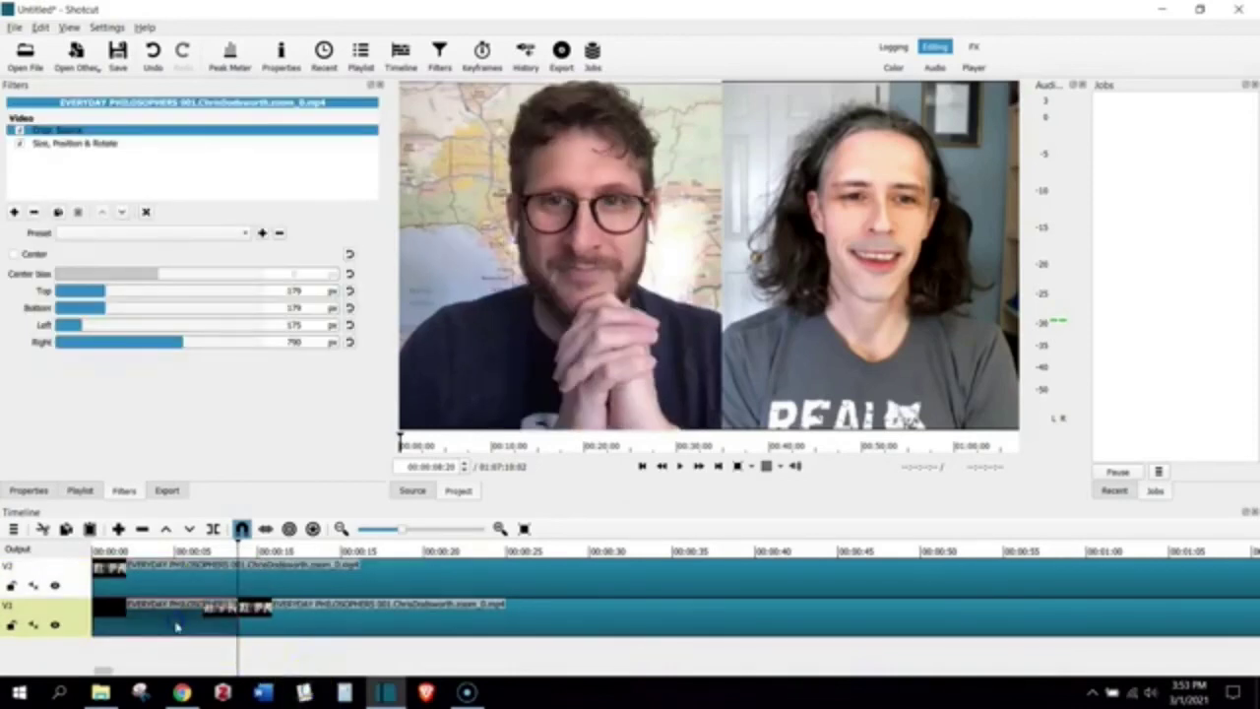
right_click(177, 625)
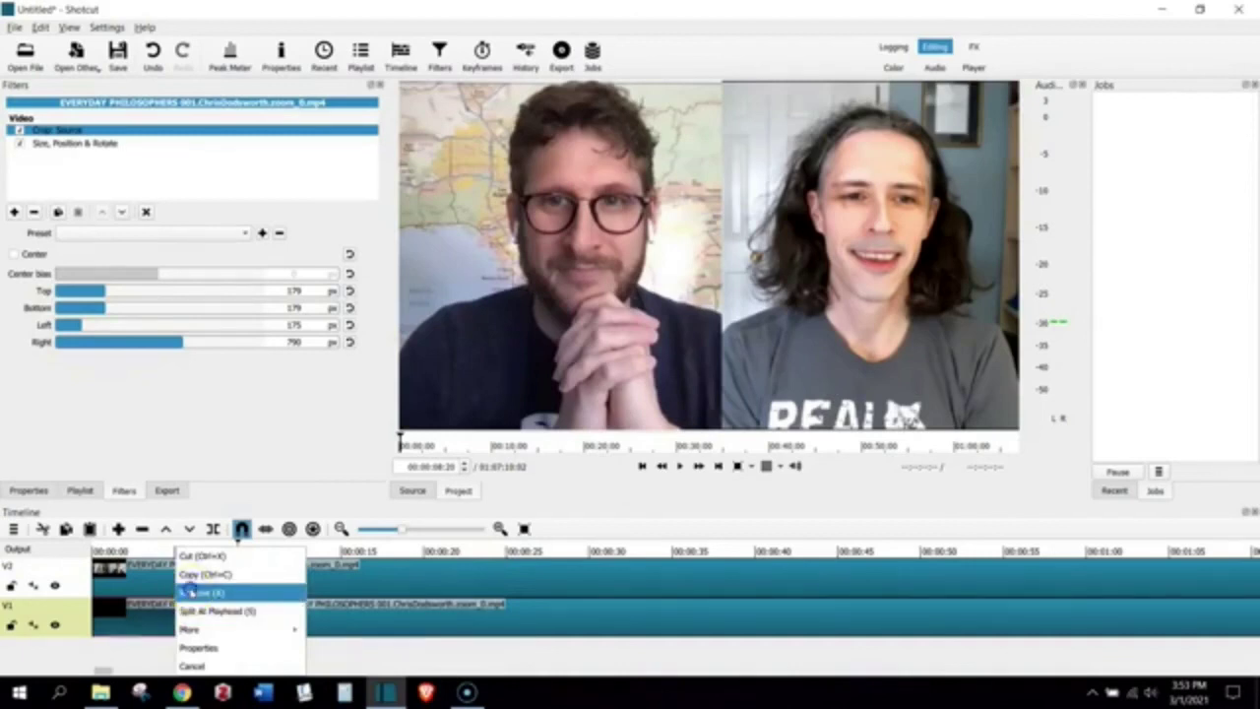
left_click(191, 593)
left_click(187, 547)
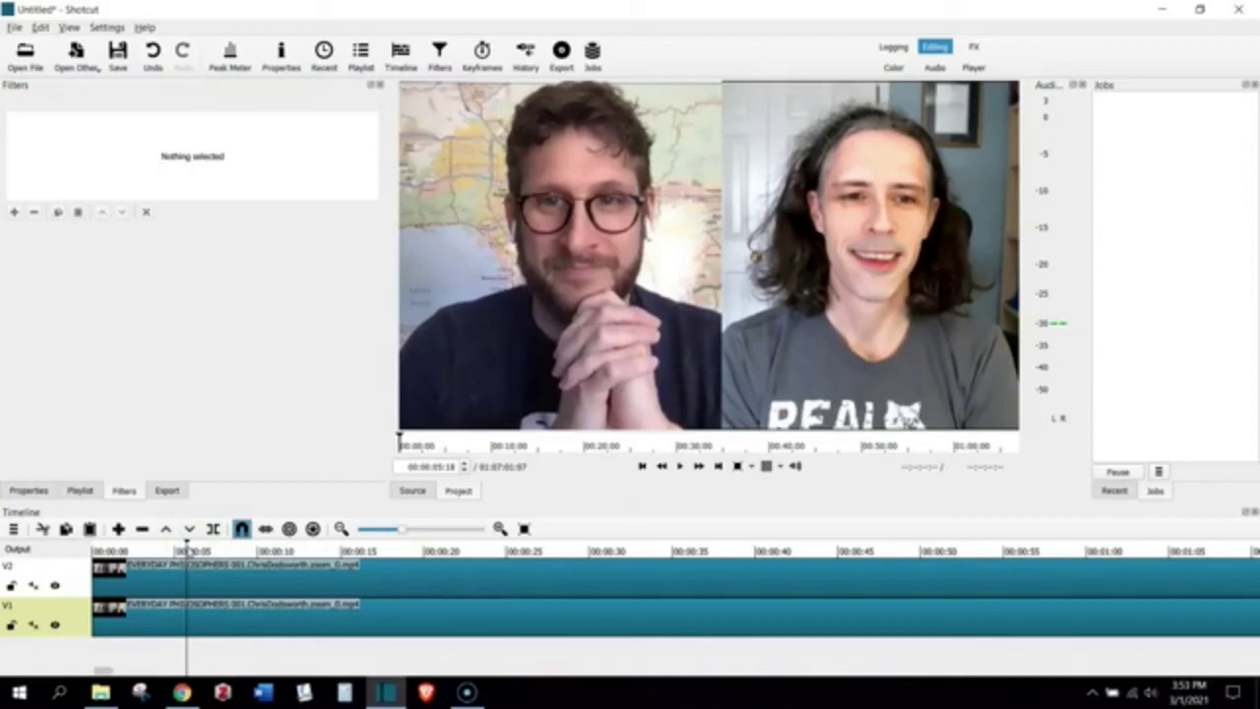